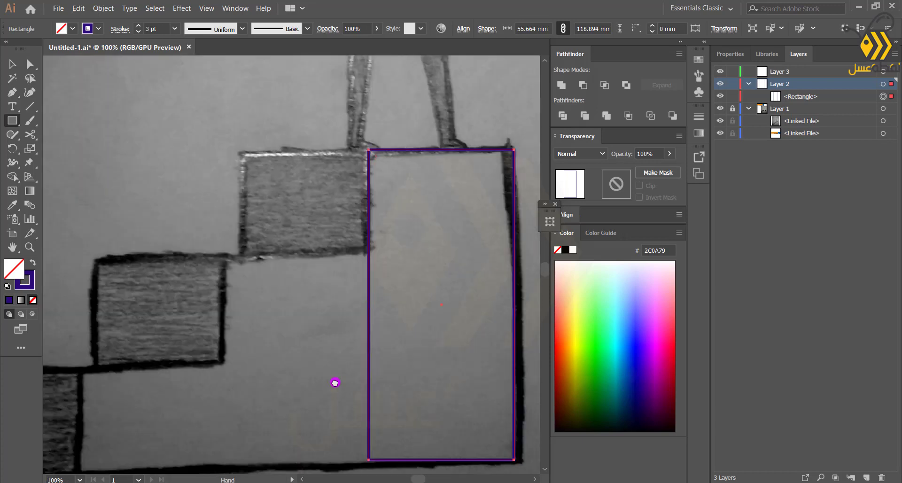
Draw rectangles tracing the tallest step and the middle and lowest step blocks of the sketched staircase
scroll(282, 305, "down", 1)
left_click_drag(224, 233, 368, 430)
left_click_drag(252, 408, 379, 374)
left_click_drag(493, 298, 497, 299)
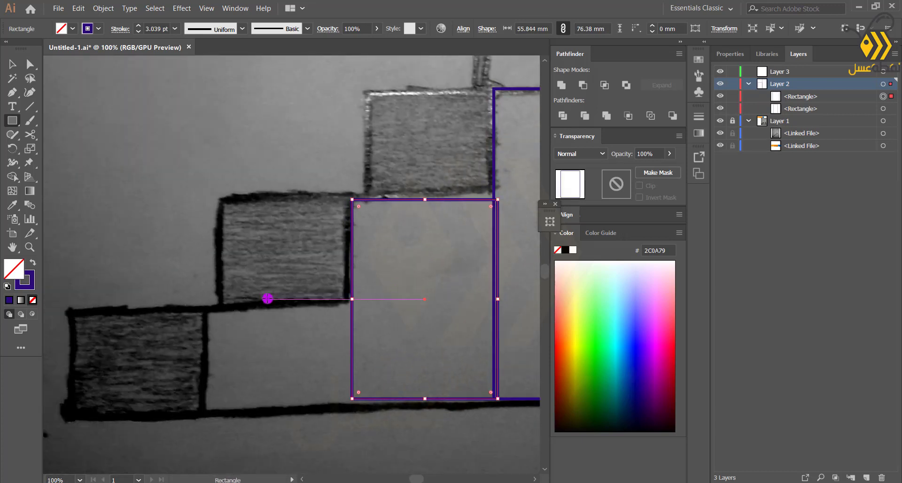
left_click_drag(206, 314, 356, 396)
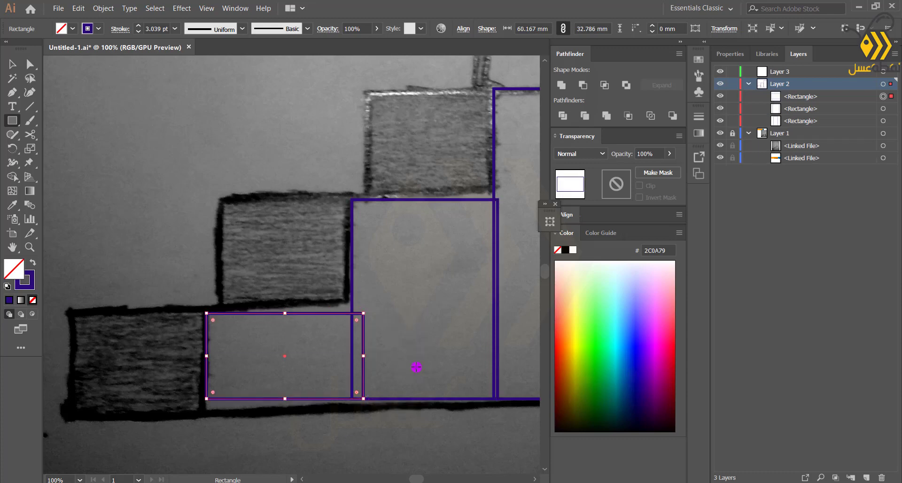
Select the three step rectangles and unite them into a single path with Pathfinder
scroll(417, 367, "down", 2)
key("v")
left_click(329, 290, "shift")
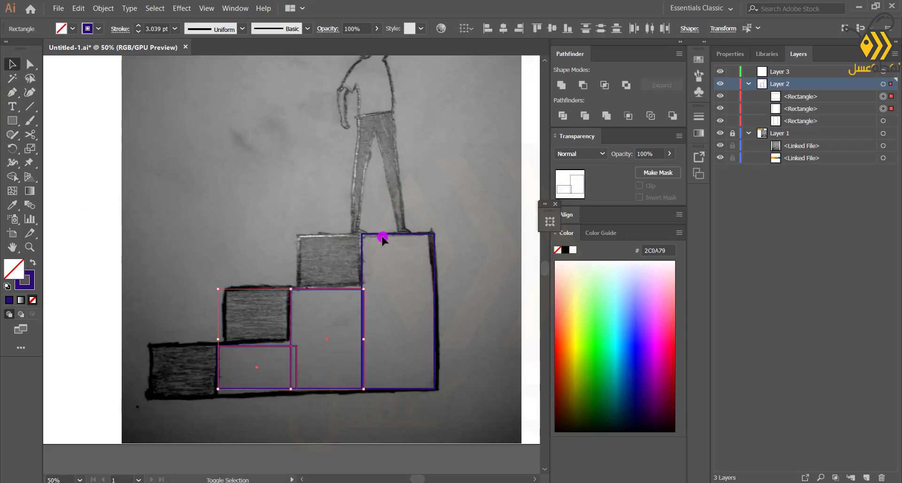
left_click(383, 234, "shift")
left_click(561, 85)
scroll(288, 362, "up", 2)
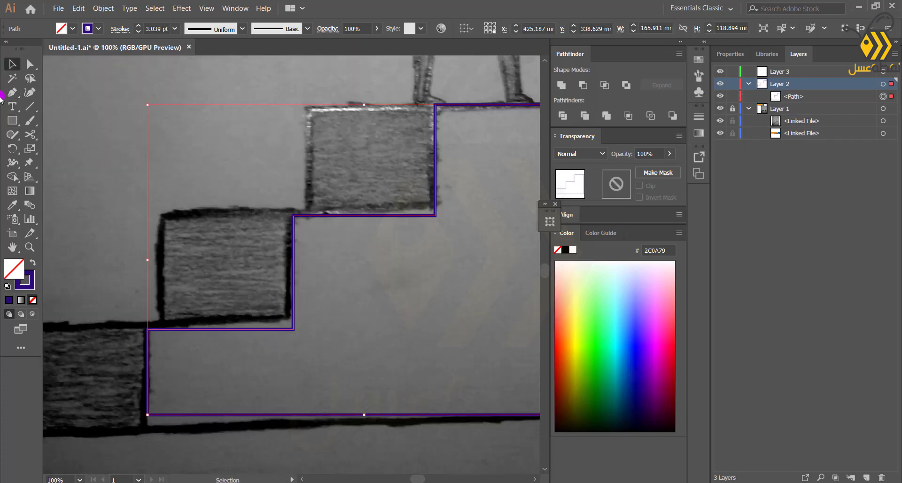
Draw rectangles over the three shaded boxes on the staircase steps
left_click_drag(435, 168, 306, 212)
left_click_drag(371, 213, 371, 215)
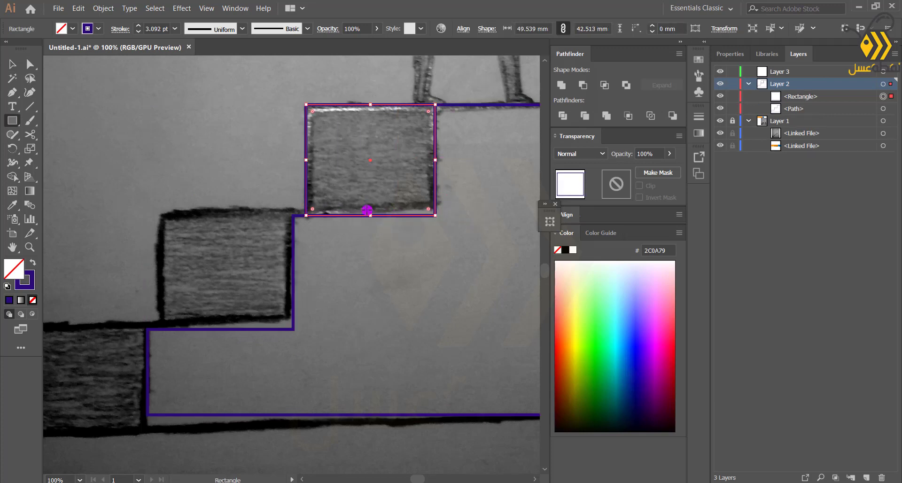
mouse_move(295, 216)
left_mouse_down()
mouse_move(280, 334)
mouse_move(161, 329)
left_mouse_up()
left_click_drag(88, 297, 220, 244)
left_click_drag(280, 276, 145, 363)
scroll(222, 179, "down", 2)
left_click_drag(222, 179, 175, 263)
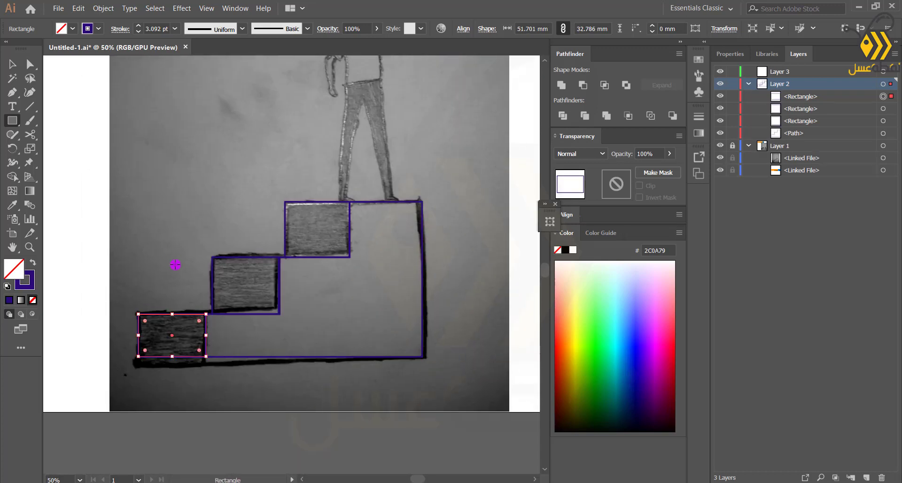
Select the united staircase path and fill it with the light blue sampled from the color swatch strip
left_click(12, 65)
left_click(133, 149)
scroll(195, 126, "down", 1)
left_click_drag(194, 127, 223, 253)
left_click(294, 405)
left_click(12, 205)
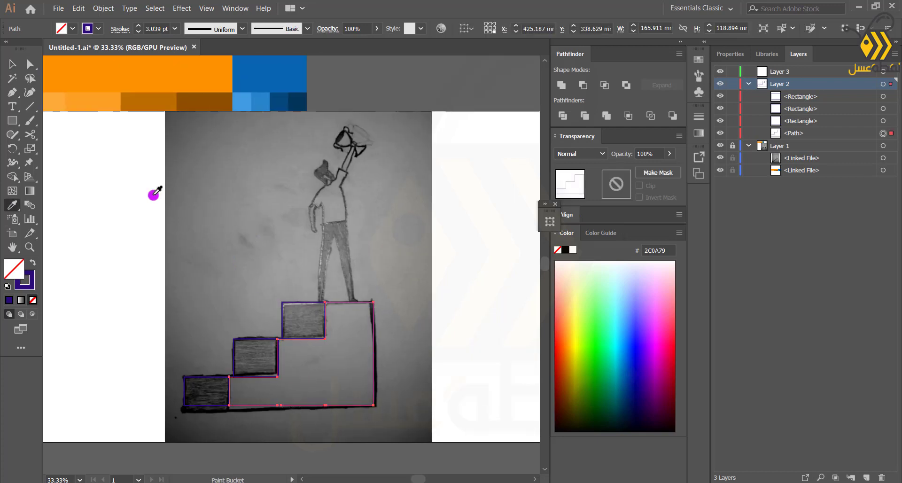
left_click(260, 102)
Select the three box rectangles and fill them with the darker blue sampled from the swatch strip
left_click(12, 64)
left_click(125, 188)
left_click(256, 339)
left_click(299, 304, "shift")
left_click(203, 378, "shift")
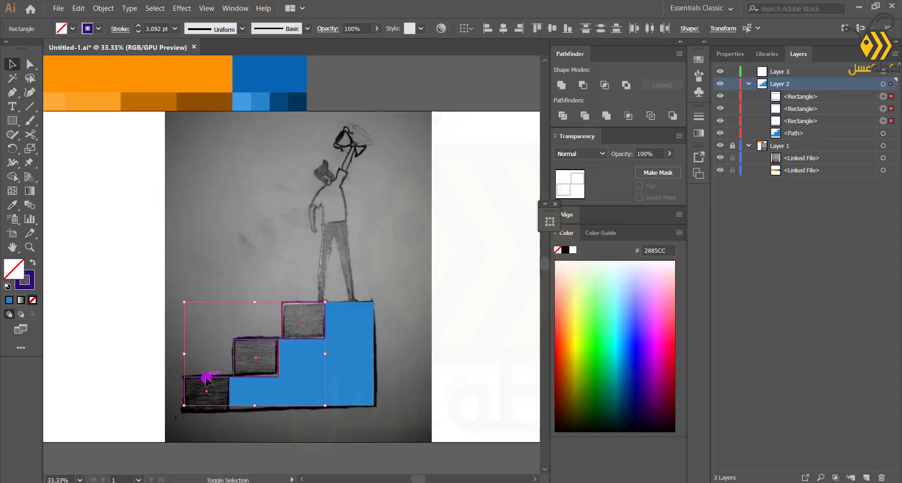
left_click(13, 205)
left_click(260, 102)
left_click(279, 101)
left_click(12, 64)
left_click(218, 413)
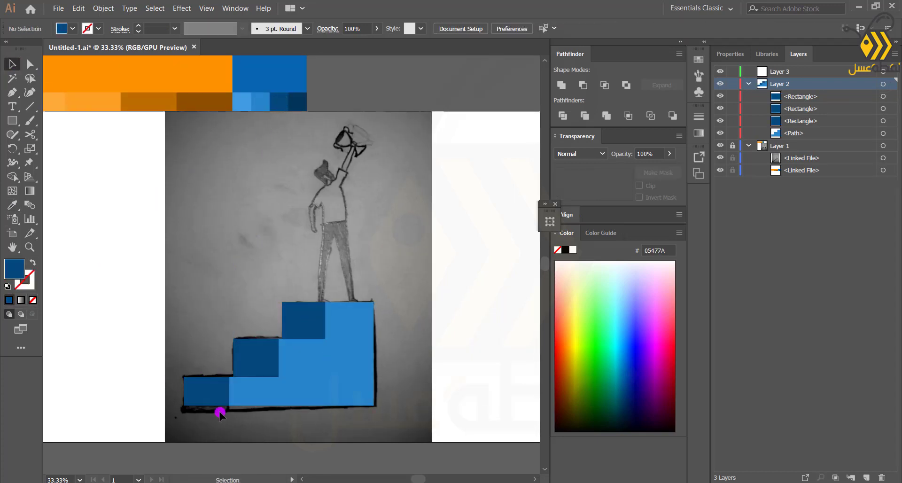
Select the three dark blue rectangles and group them
scroll(254, 404, "up", 3)
scroll(254, 404, "down", 1)
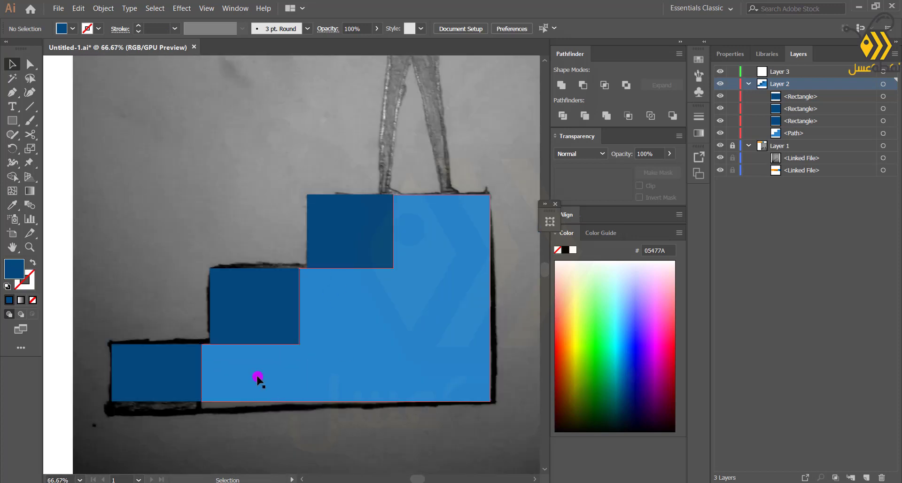
scroll(242, 390, "down", 1)
left_click_drag(254, 189, 227, 236)
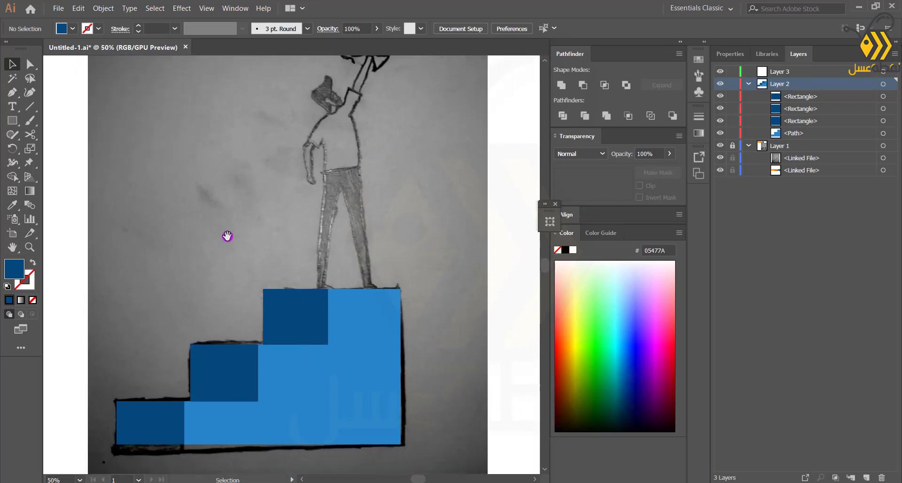
scroll(253, 235, "down", 1)
scroll(253, 235, "up", 1)
left_click(285, 315)
left_click(225, 376, "shift")
left_click(161, 424, "shift")
key("ctrl+g")
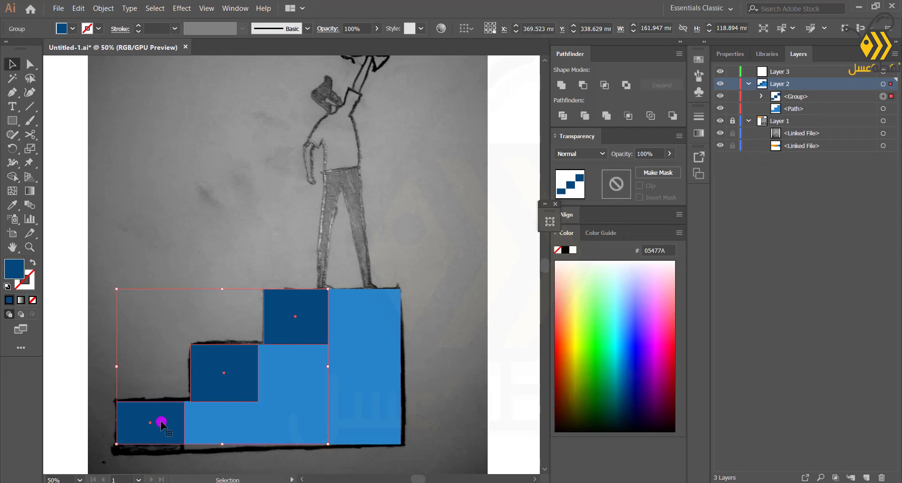
Move the rectangle group below the staircase path in the layer stack
left_click_drag(794, 97, 793, 112)
left_click(151, 227)
scroll(219, 400, "up", 2)
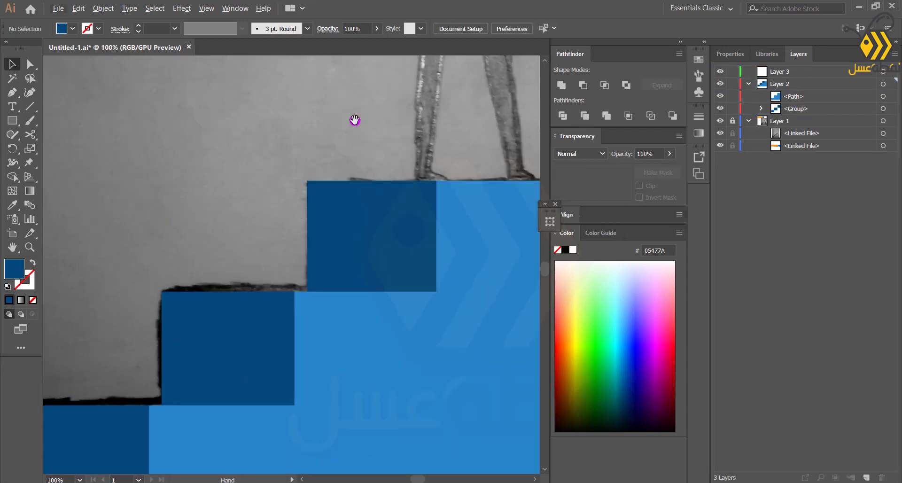
Trace the figure's trousers as a closed path with the Pen tool, lowering its opacity to 68% for tracing
left_click_drag(355, 120, 177, 318)
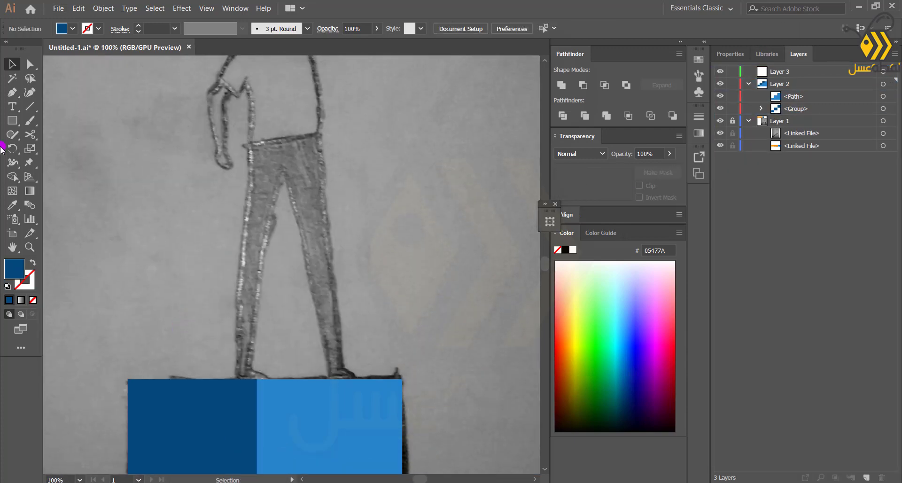
left_click(359, 375)
left_click(329, 375)
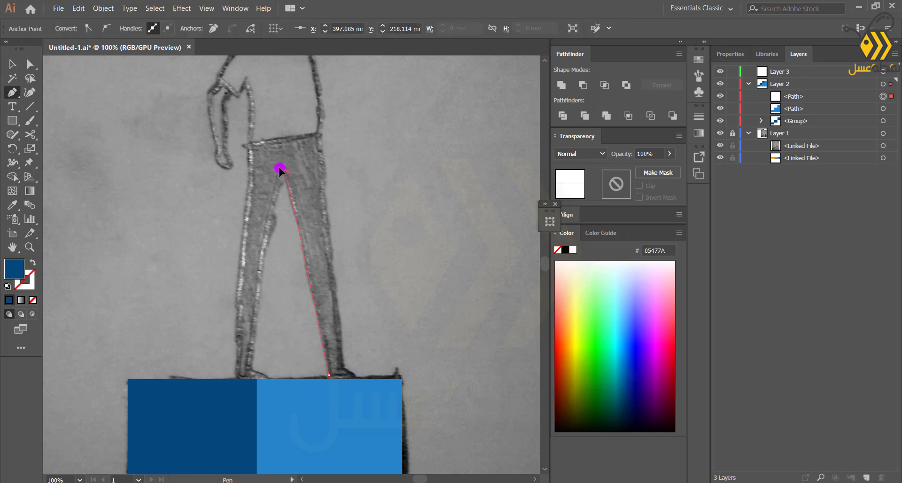
left_click(283, 170)
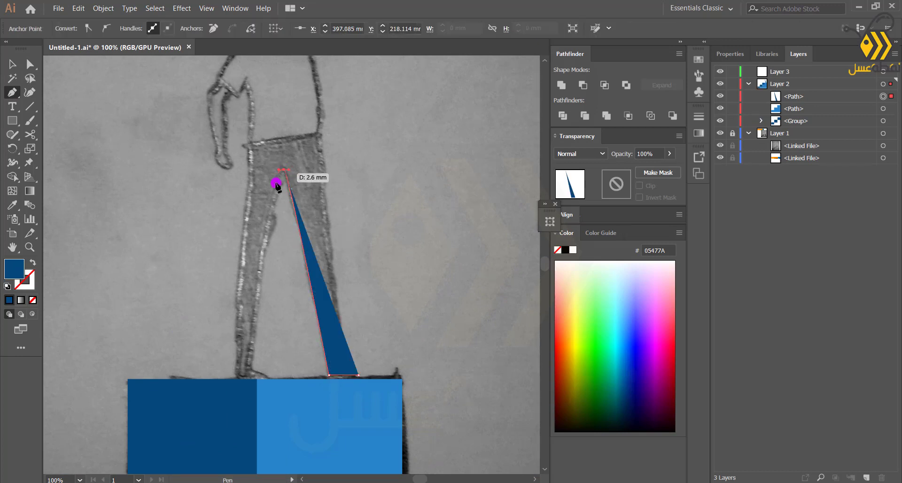
left_click(250, 368)
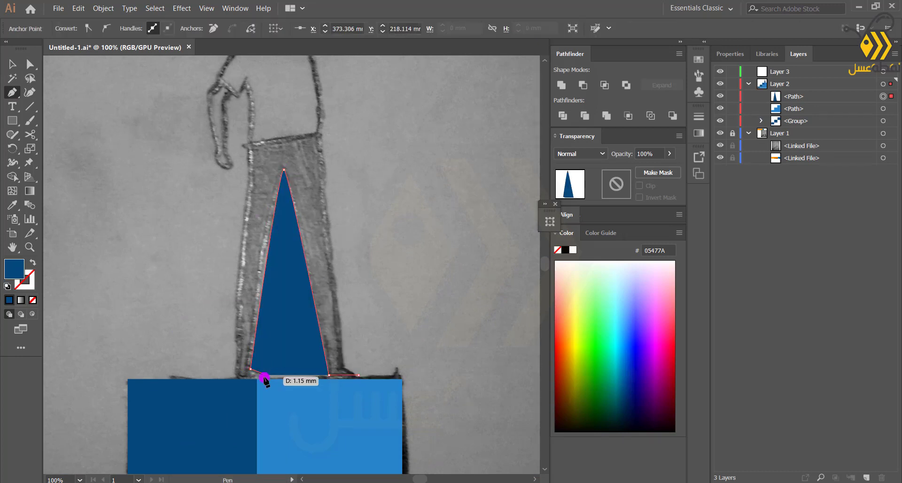
left_click(236, 376)
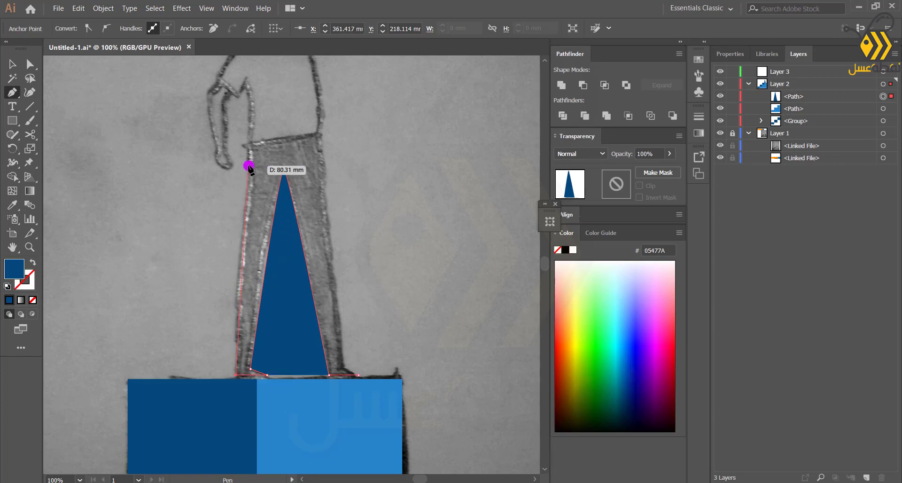
left_click(250, 145)
left_click(319, 134)
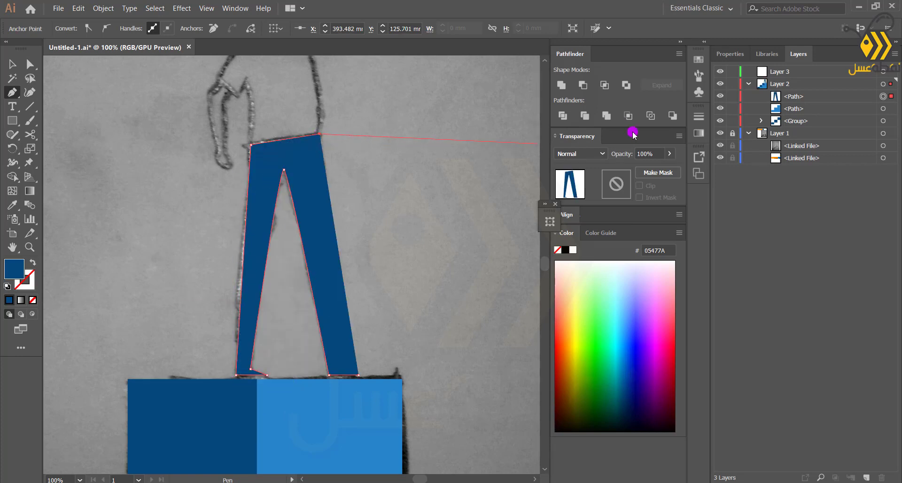
left_click(664, 171)
left_click(343, 366)
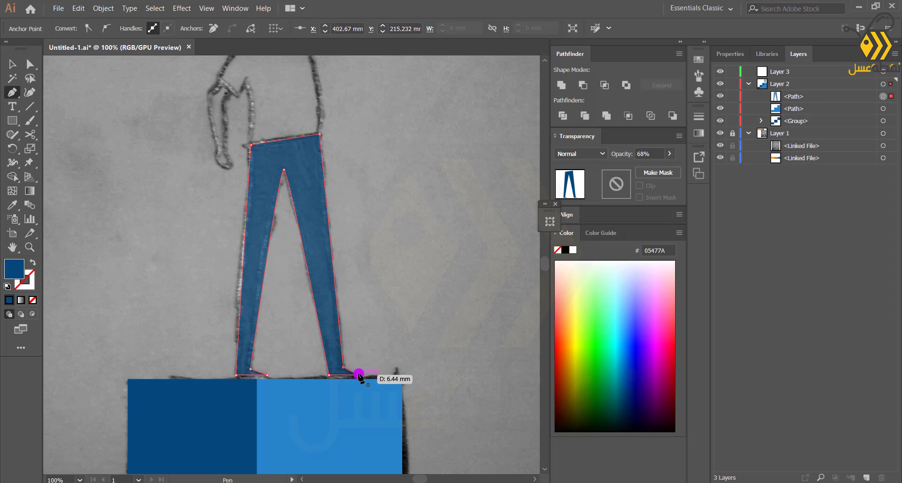
Set the trousers' fill to black 000407 and restore their opacity to 100%
double_click(8, 267)
left_click_drag(350, 300, 350, 368)
left_click(474, 227)
left_click(671, 155)
left_click_drag(653, 168, 669, 169)
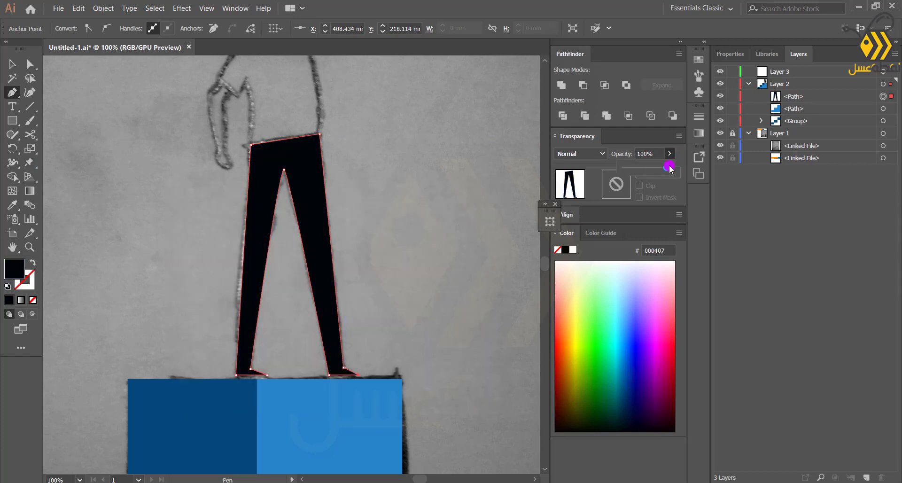
left_click(12, 65)
left_click(120, 159)
scroll(282, 232, "down", 2)
scroll(218, 219, "up", 2)
left_click(350, 182)
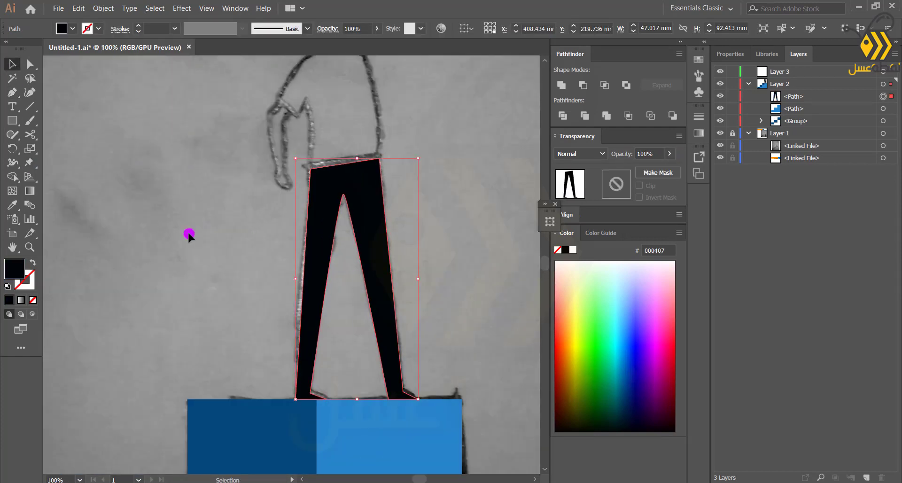
left_click(189, 235)
Trace the shirt outline with the Pen tool from the waist up along the raised arm, neck and shoulder
scroll(316, 179, "up", 1)
scroll(271, 269, "up", 1)
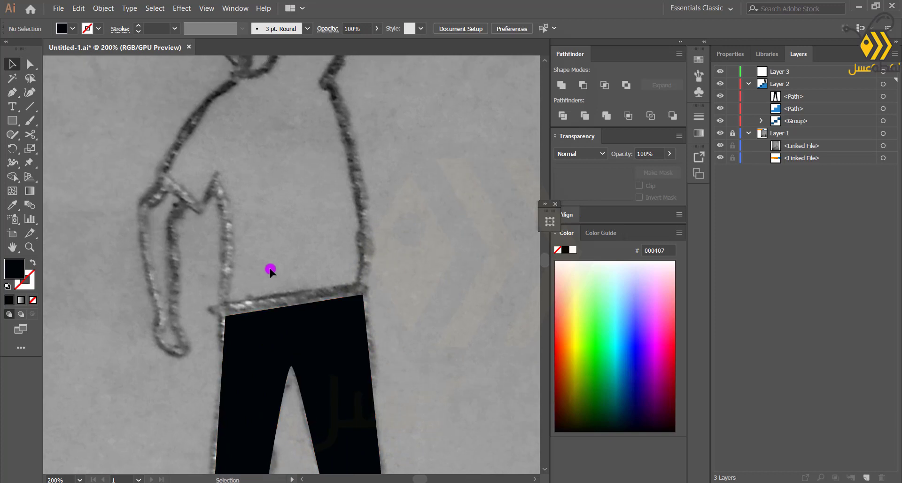
left_click(224, 310)
left_click(357, 288)
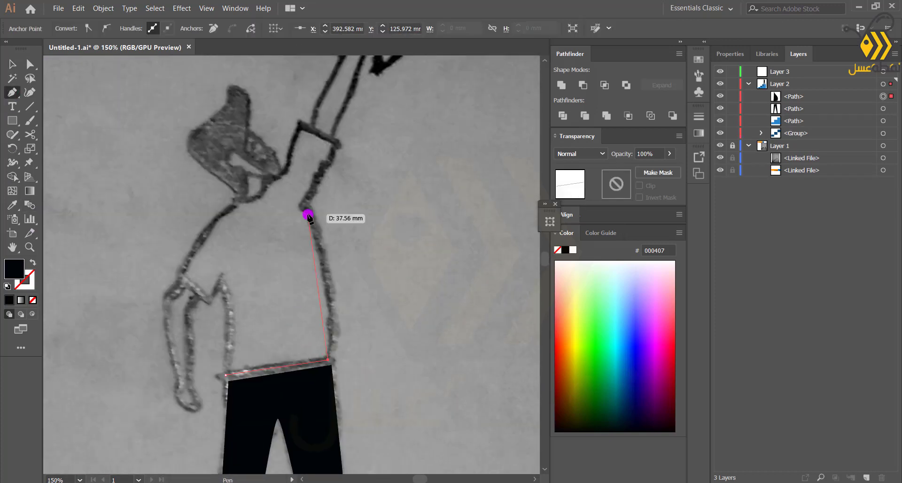
left_click_drag(270, 153, 272, 155)
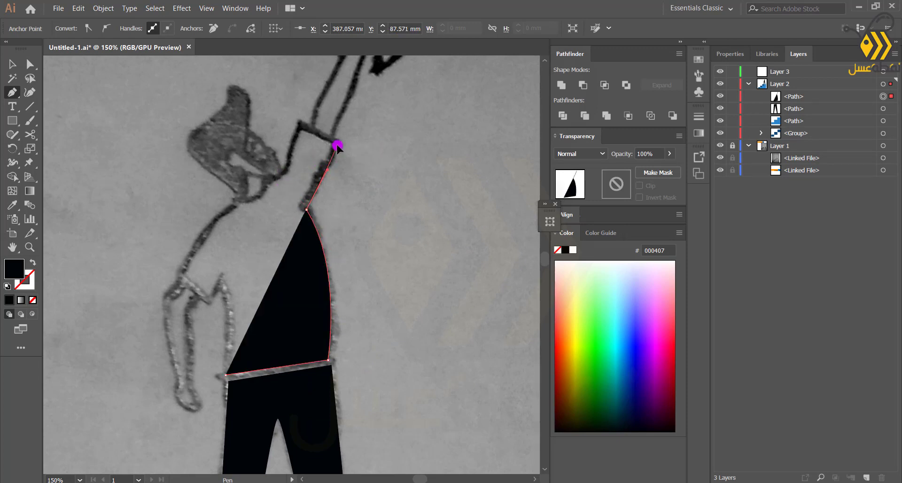
left_click(299, 127)
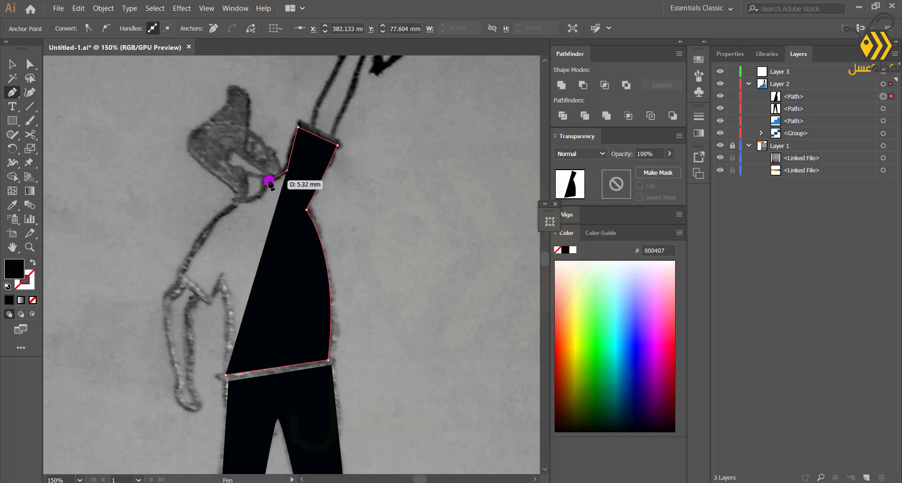
left_click(268, 181)
key("ctrl+z")
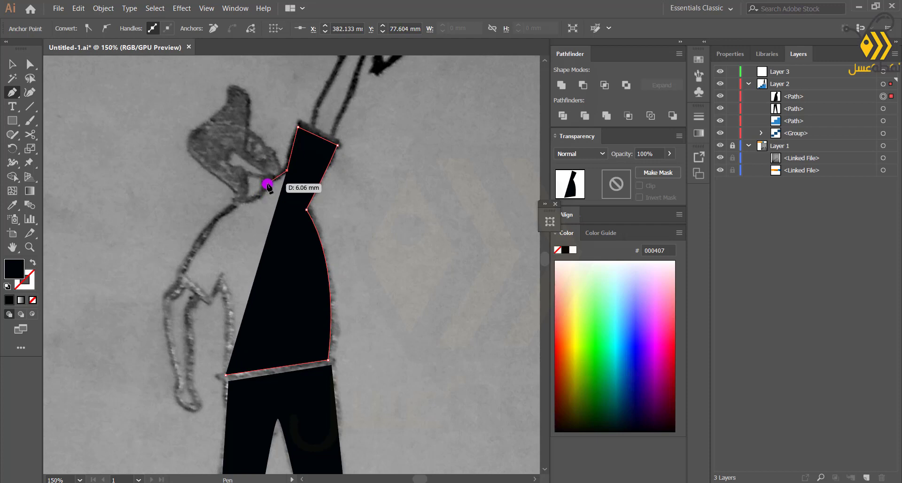
left_click_drag(267, 182, 223, 206)
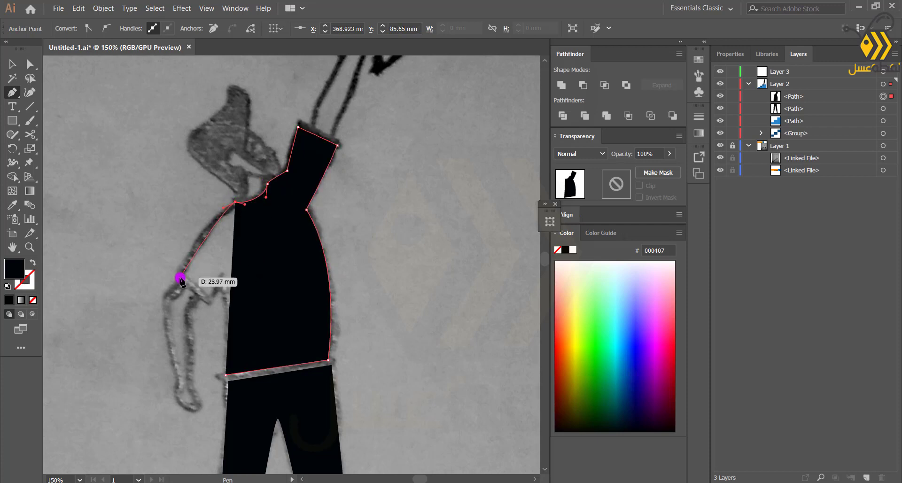
mouse_move(179, 278)
left_mouse_down()
mouse_move(177, 287)
mouse_move(189, 283)
left_mouse_up()
left_click(206, 294)
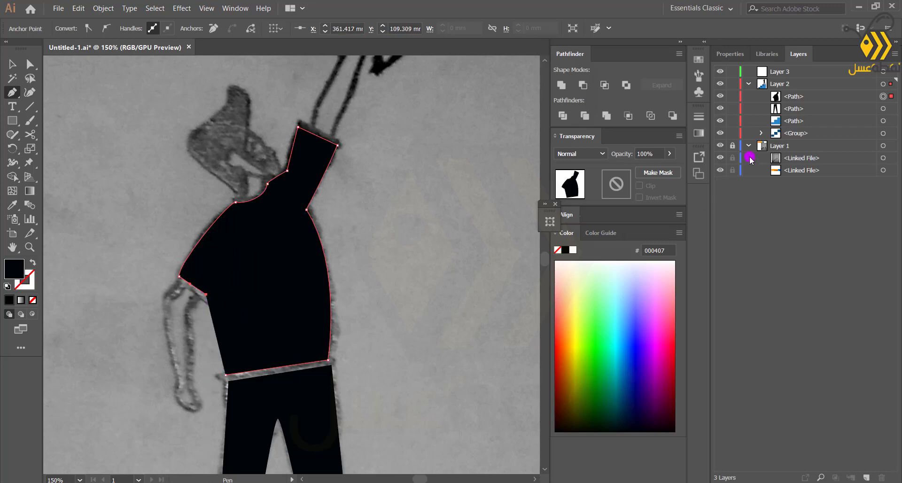
Lower the shirt's opacity to 66% and finish the sleeve points to close the shirt path
left_click_drag(667, 167, 652, 167)
scroll(207, 306, "up", 3)
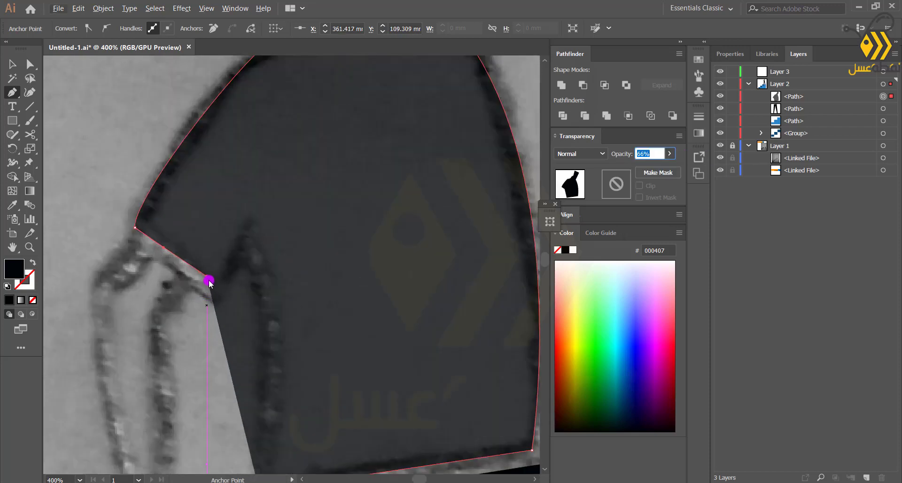
left_click_drag(212, 298, 213, 298)
left_click(245, 234)
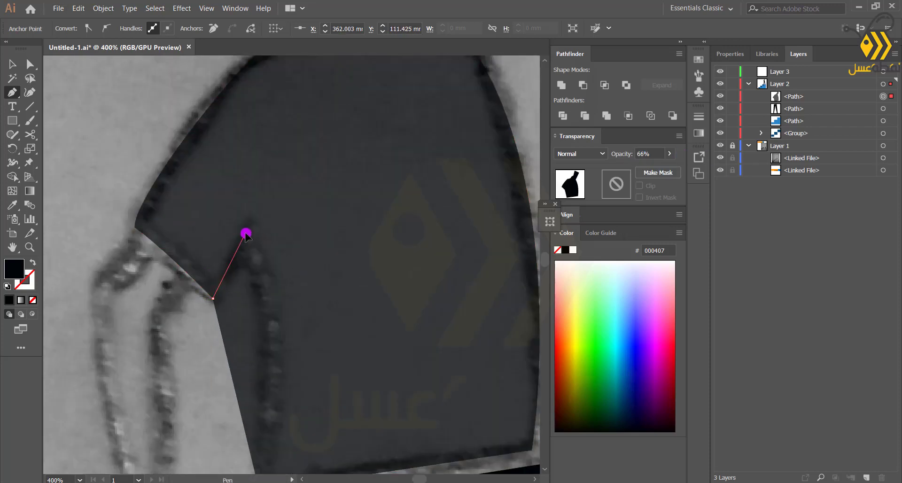
left_click(277, 261)
scroll(282, 359, "down", 4)
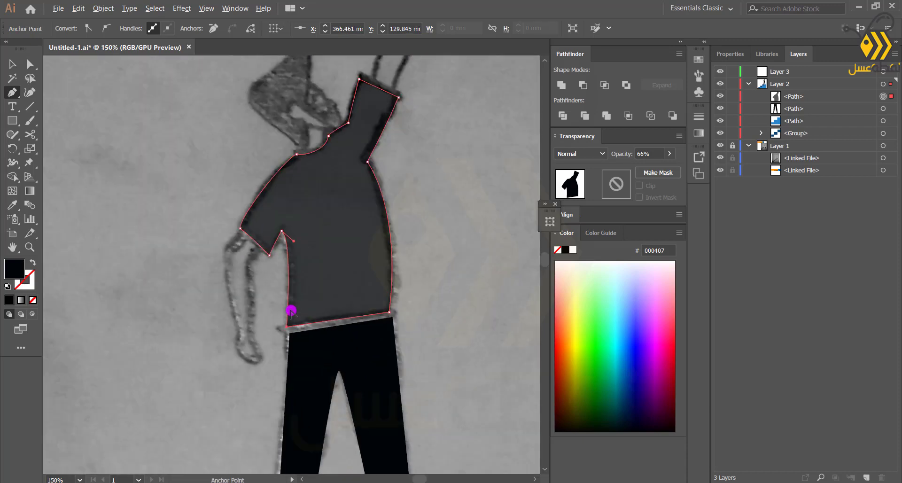
Restore the shirt's opacity to 100% and fill it with the blue sampled from the swatch strip
left_click_drag(665, 168, 670, 168)
key("m")
key("v")
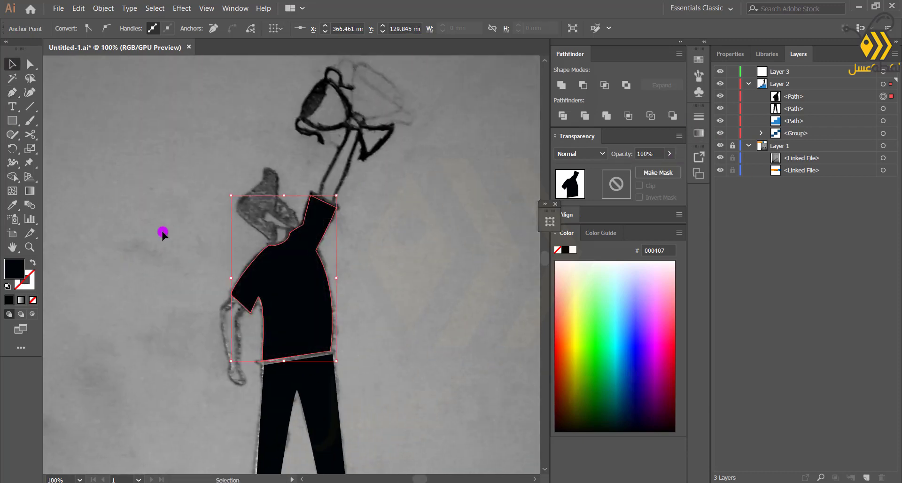
scroll(164, 232, "down", 2)
left_click_drag(165, 229, 328, 256)
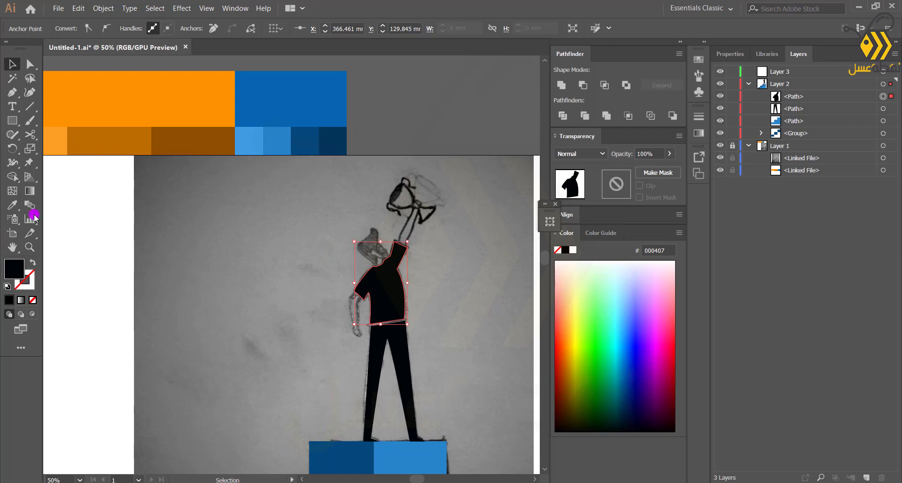
left_click(247, 126)
key("v")
left_click(240, 261)
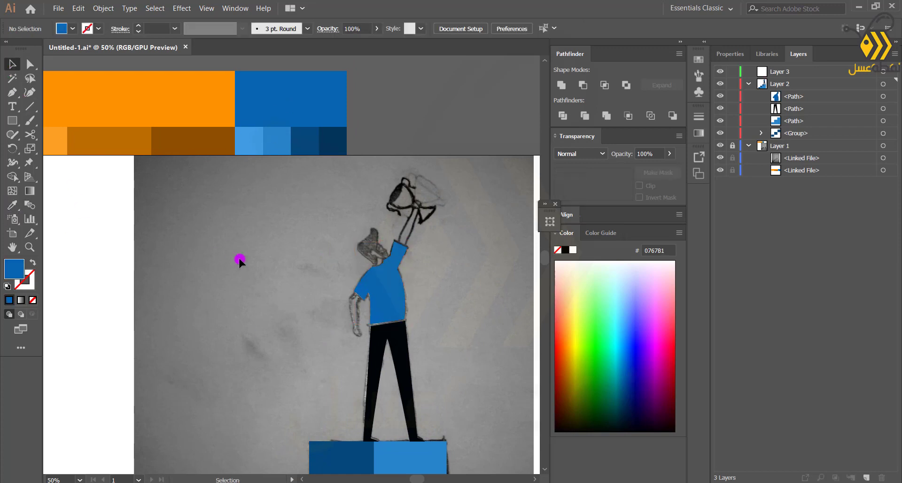
Trace the hanging left arm with the Pen tool from the sleeve down to the hand
scroll(354, 395, "up", 3)
left_click_drag(353, 395, 184, 458)
left_click_drag(291, 283, 291, 278)
left_click(214, 324)
left_click(288, 285)
key("Left")
key("Left")
key("Left")
key("Left")
left_click(185, 326)
scroll(185, 319, "up", 1)
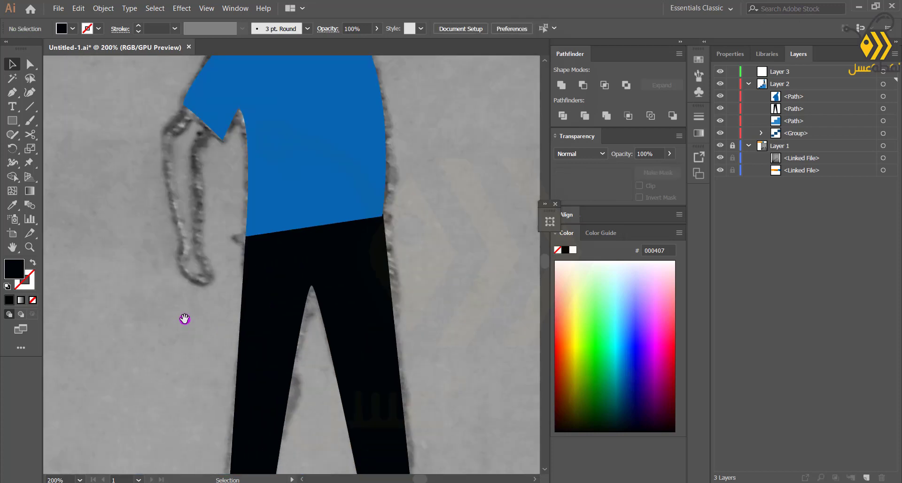
left_click_drag(184, 318, 221, 459)
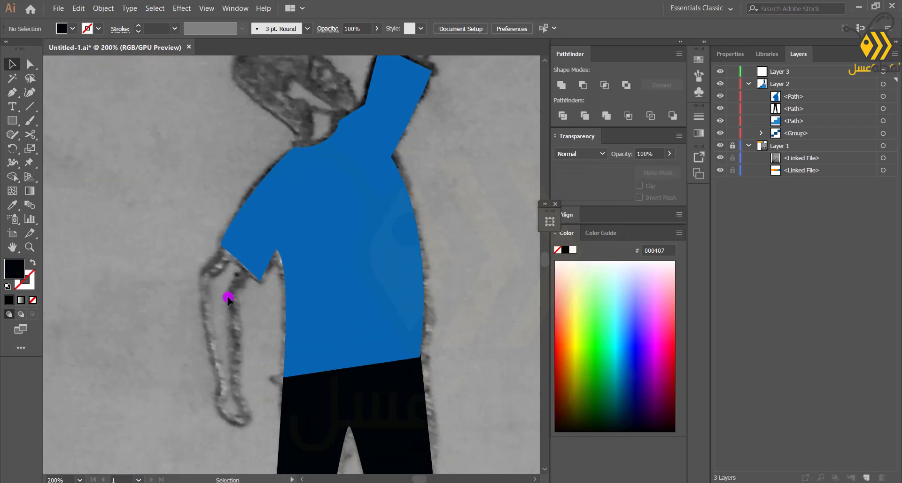
left_click(233, 246)
left_click_drag(206, 278, 203, 292)
left_click_drag(215, 399, 215, 399)
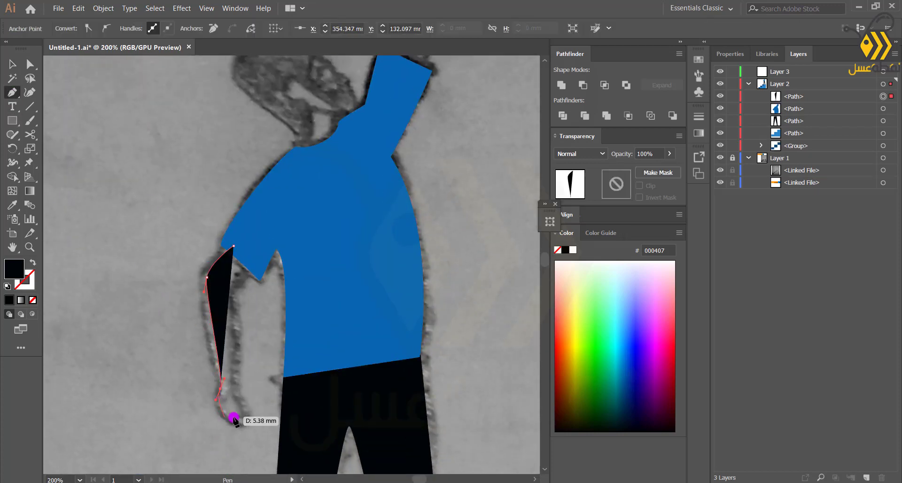
left_click_drag(241, 426, 255, 422)
left_click(238, 392)
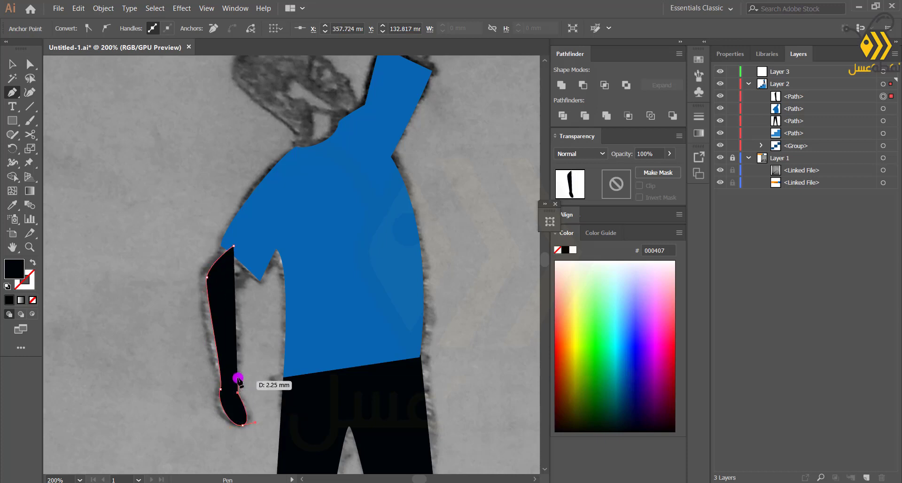
Lower the arm's opacity to 71% and fill it with the orange sampled from the swatch strip
left_click_drag(654, 168, 654, 168)
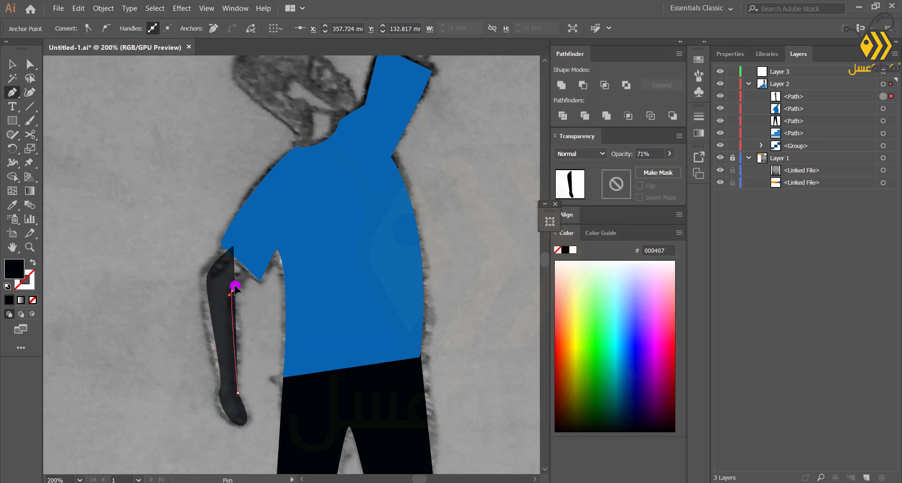
key("ctrl+minus")
key("ctrl+minus")
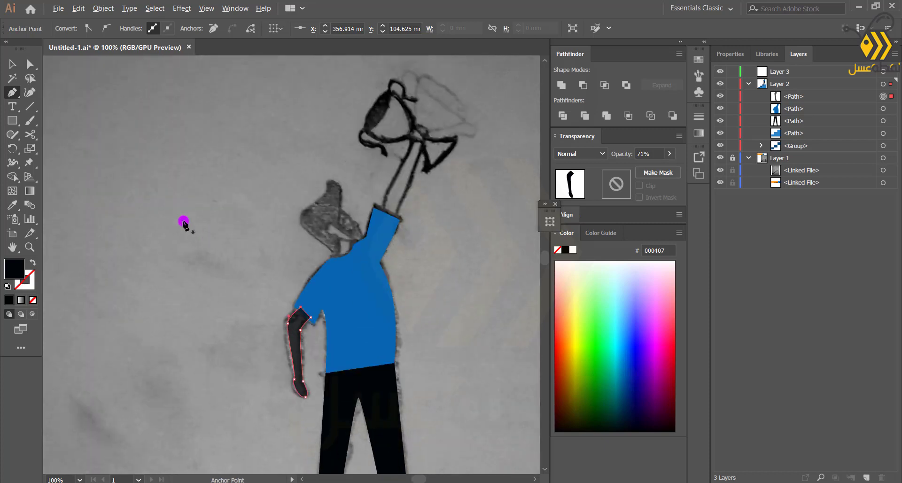
key("ctrl+minus")
key("ctrl+minus")
key("ctrl+minus")
key("i")
left_click(81, 178)
key("ctrl+plus")
key("ctrl+plus")
key("v")
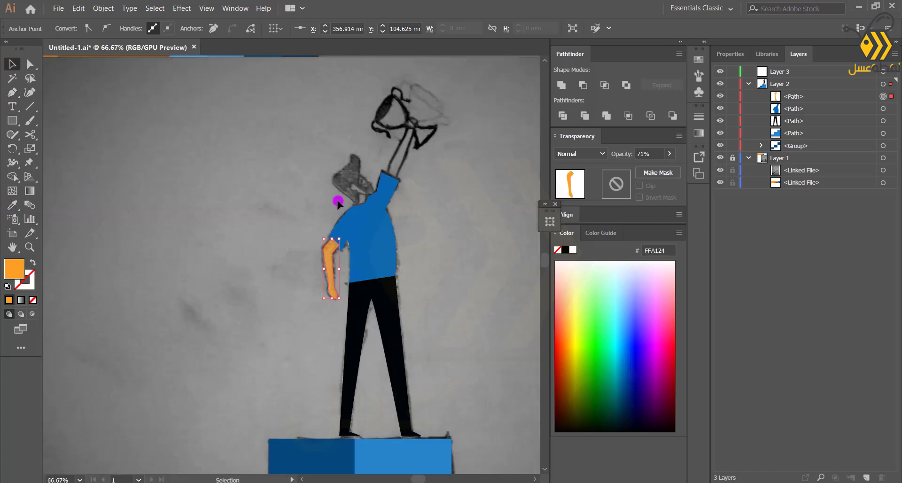
left_click(318, 297)
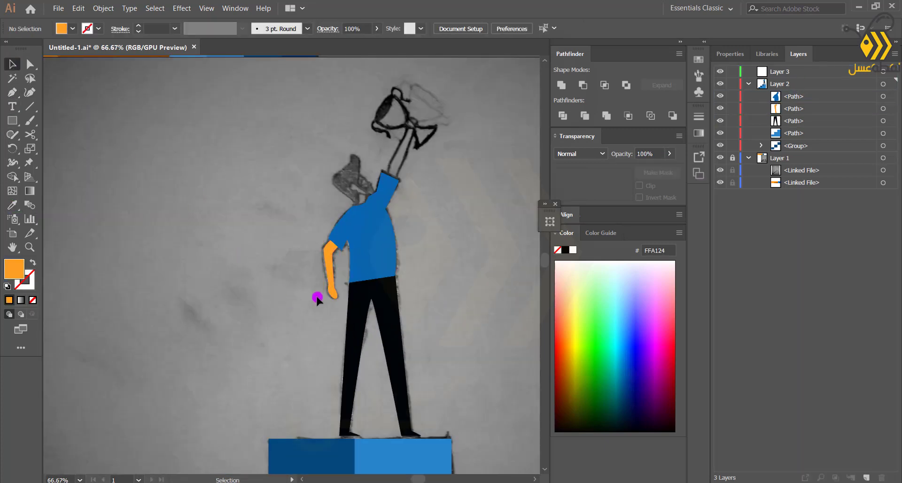
Trace the raised forearm with the Pen tool from the shirt cuff up to a rounded hand
scroll(385, 192, "up", 2)
key("ctrl+plus")
key("ctrl+plus")
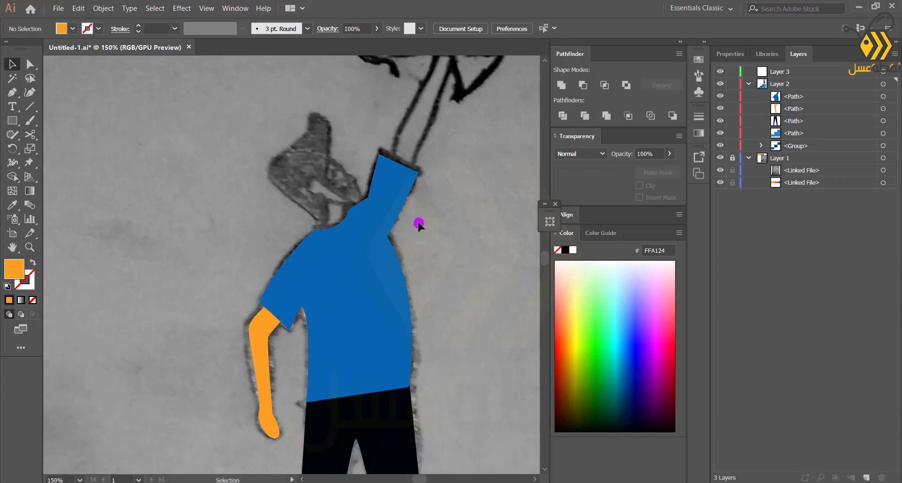
left_click_drag(423, 79, 243, 294)
key("p")
left_click(301, 311)
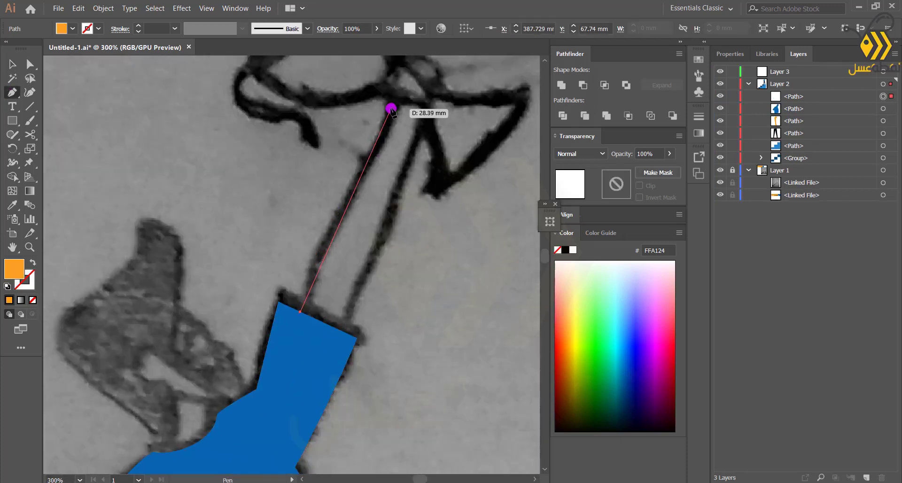
left_click_drag(391, 109, 387, 97)
scroll(418, 89, "up", 3)
left_click_drag(412, 162, 431, 159)
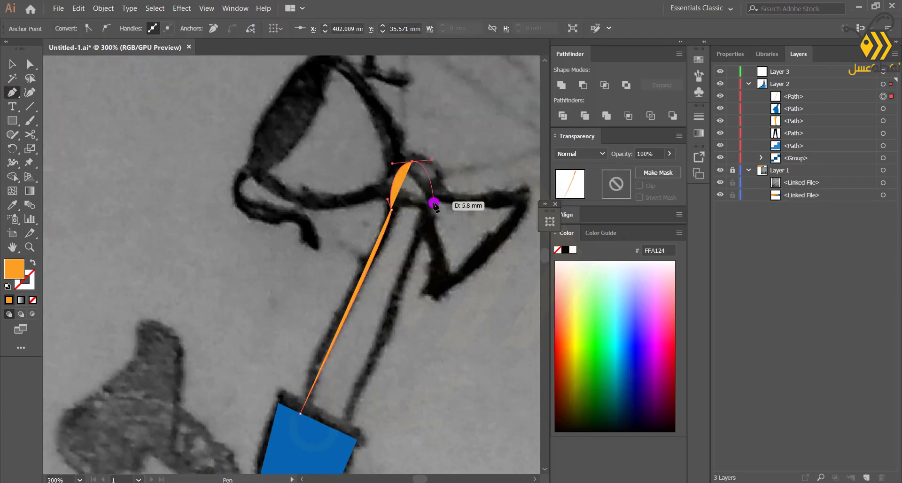
left_click_drag(427, 210, 410, 256)
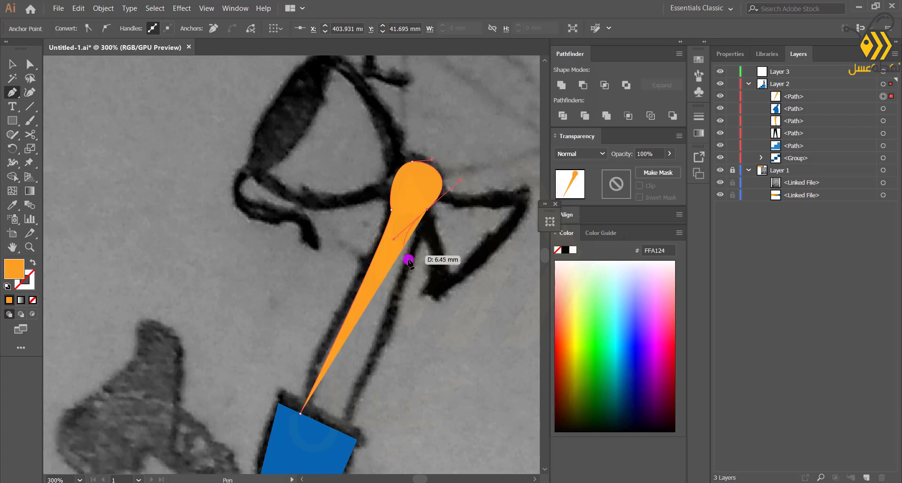
left_click(340, 434)
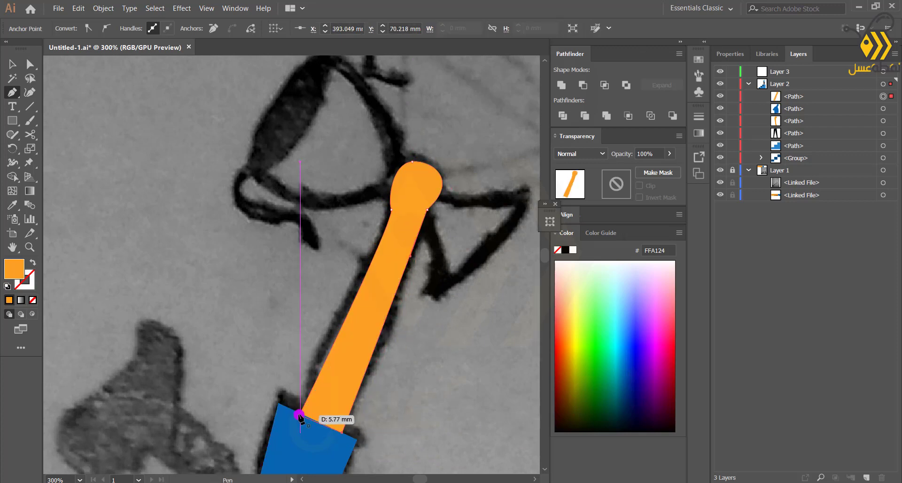
left_click(301, 414)
scroll(271, 370, "down", 3)
left_click(13, 64)
left_click(149, 352)
Start tracing the hair outline with the Pen tool around the back and top of the head
scroll(149, 352, "down", 2)
left_click_drag(145, 440, 282, 346)
scroll(282, 347, "up", 4)
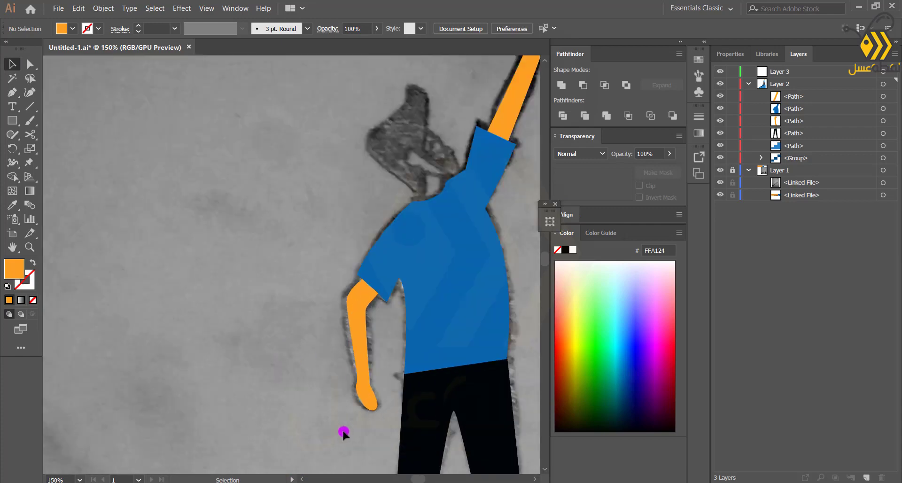
scroll(329, 373, "down", 3)
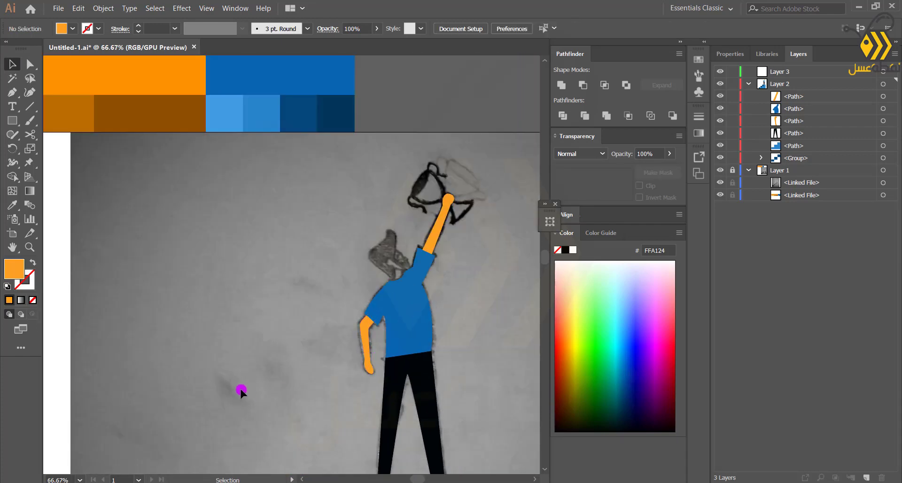
scroll(394, 310, "up", 1)
scroll(339, 275, "up", 2)
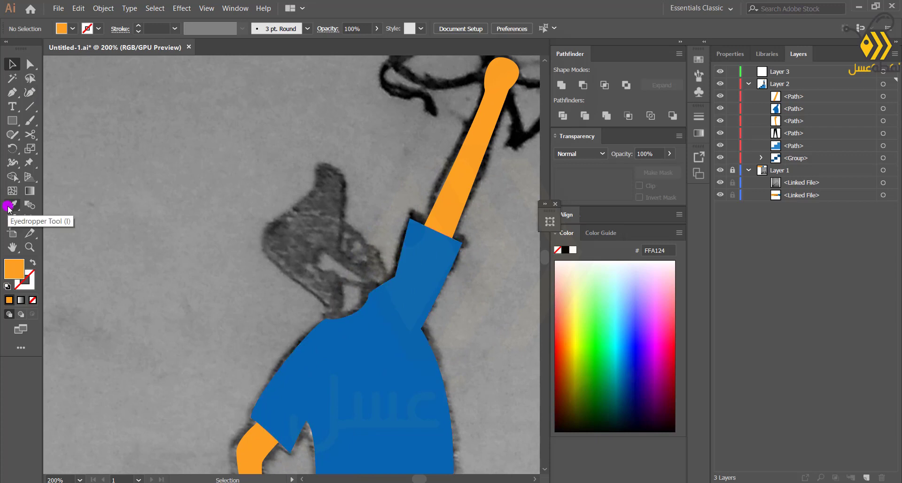
key("p")
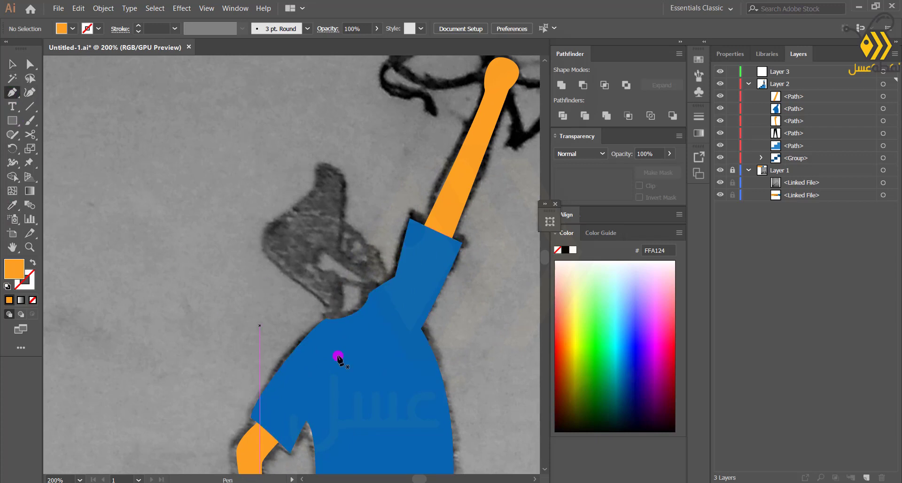
left_click(327, 311)
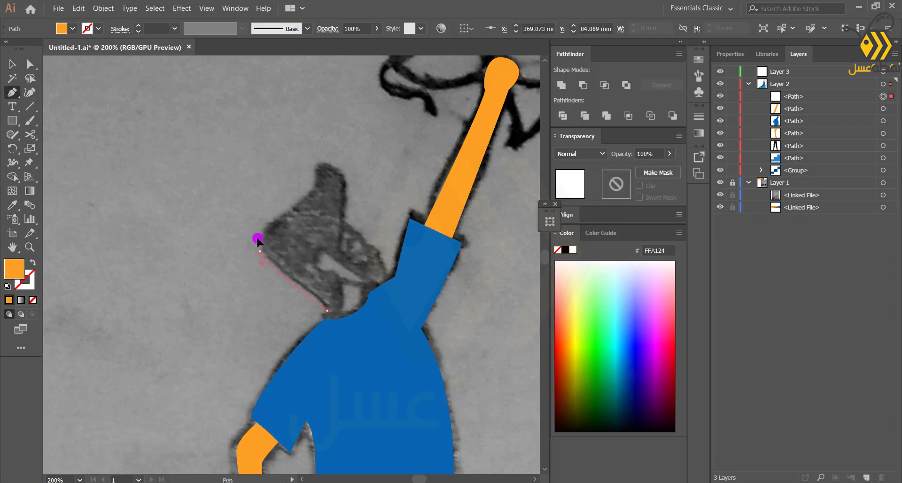
left_click_drag(257, 240, 258, 239)
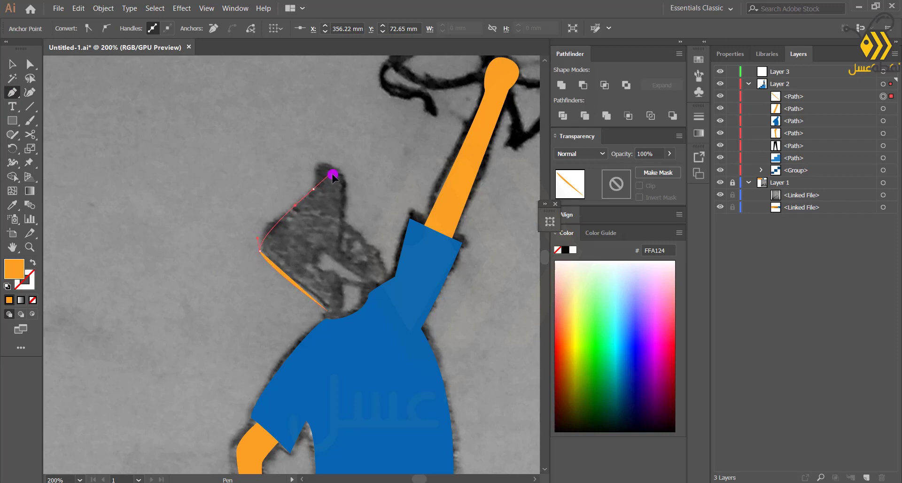
left_click_drag(333, 174, 342, 187)
key("ctrl+z")
left_click_drag(275, 222, 275, 220)
left_click_drag(313, 194, 323, 163)
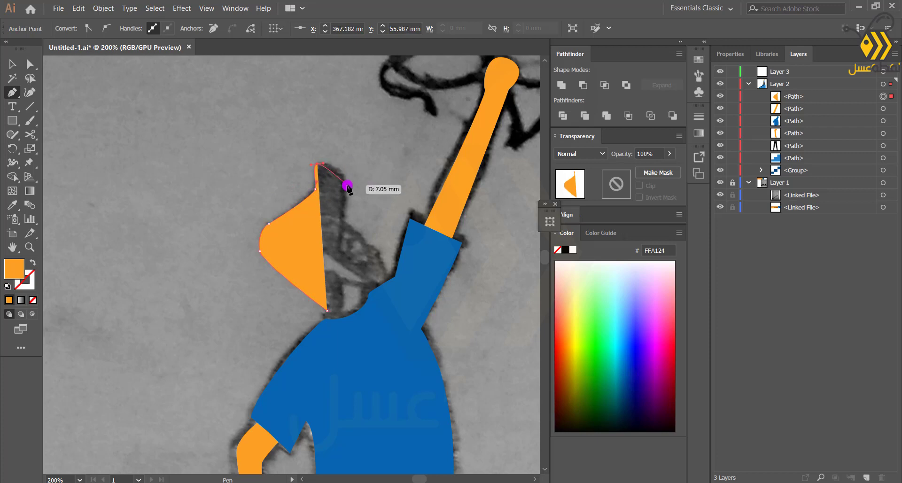
left_click_drag(348, 197, 348, 203)
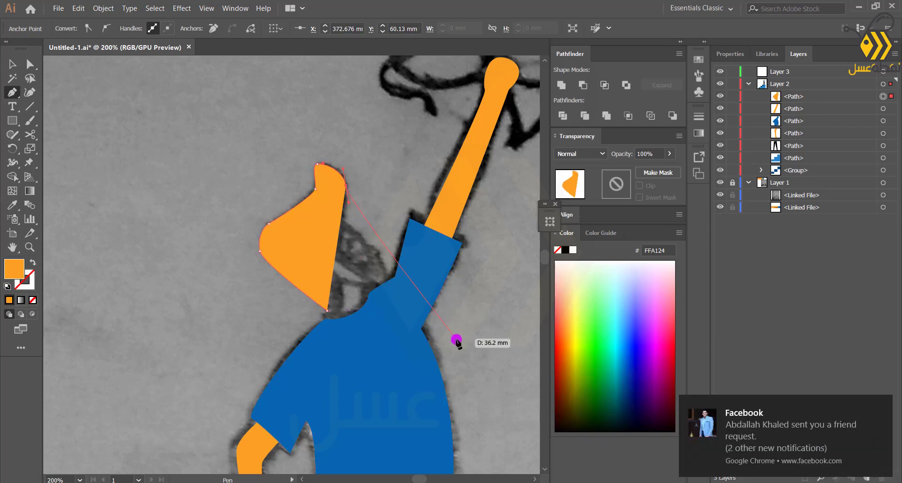
left_click(880, 405)
Finish tracing the hair around the face to close the path and fill it with black 000407
left_click_drag(666, 164, 648, 167)
left_click_drag(352, 229, 339, 249)
left_click(355, 257)
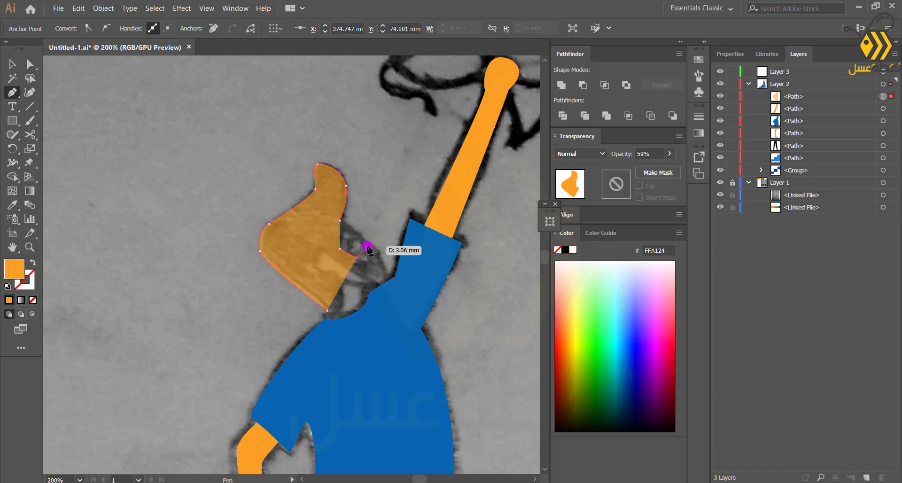
left_click(369, 245)
left_click(385, 281)
left_click(379, 296)
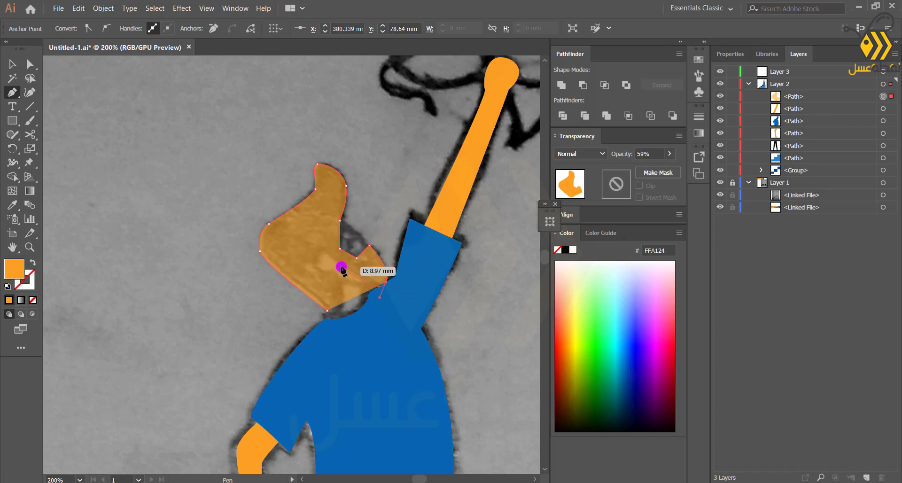
left_click(323, 253)
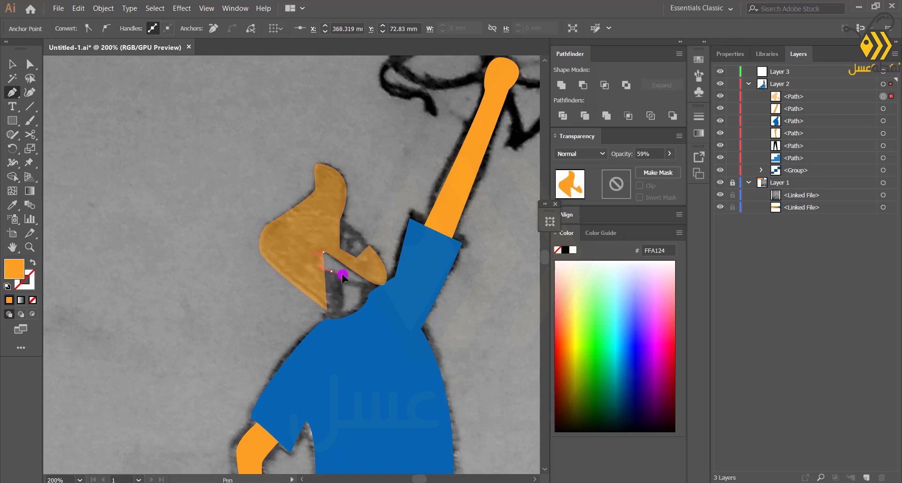
left_click_drag(347, 289, 348, 279)
left_click_drag(327, 310, 312, 313)
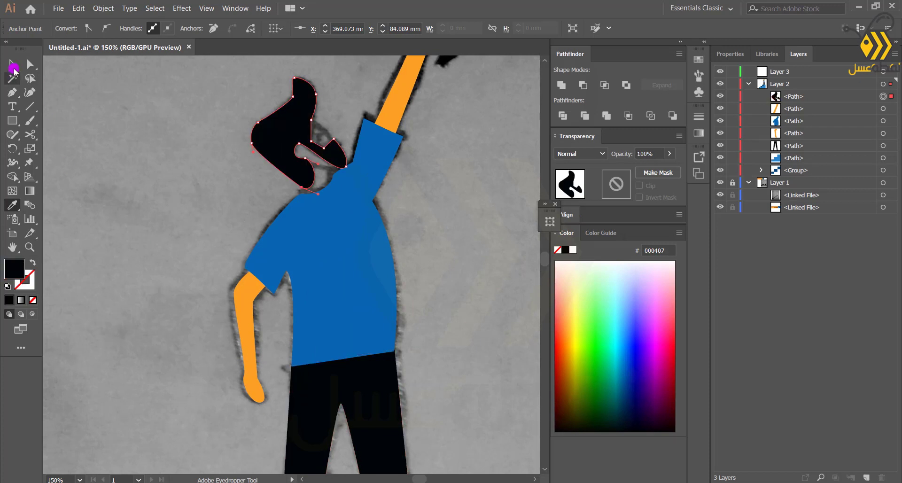
left_click(12, 64)
left_click(238, 186)
Trace the face outline with the Pen tool from the neck up through the cheek and back
scroll(249, 188, "up", 1)
left_click_drag(263, 197, 204, 284)
key("p")
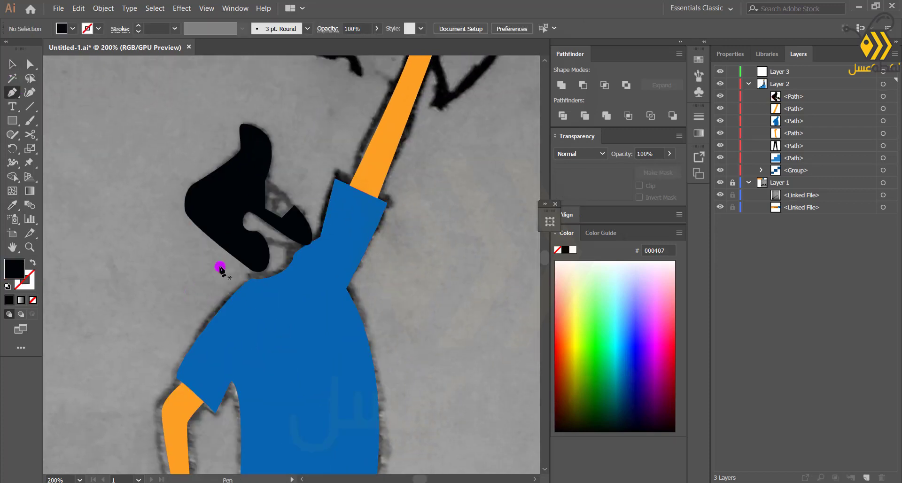
left_click(252, 280)
left_click(245, 249)
left_click(222, 200)
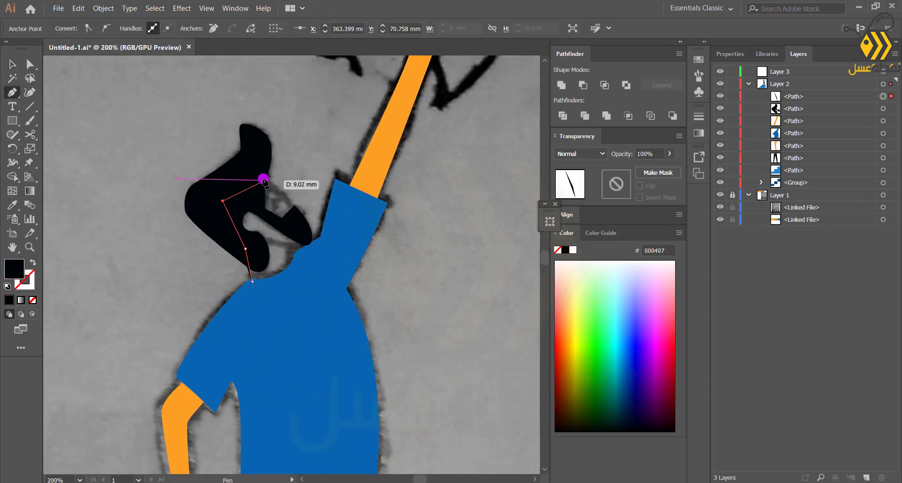
left_click(264, 180)
left_click_drag(294, 205, 295, 216)
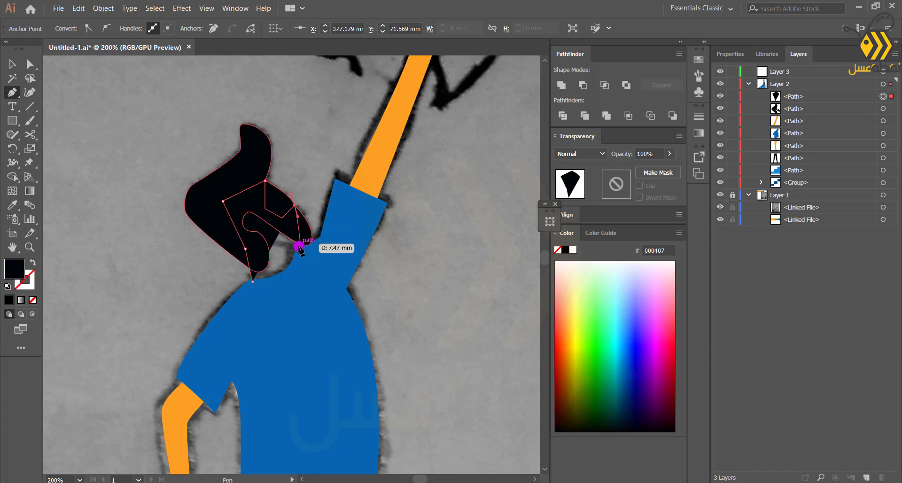
left_click(293, 255)
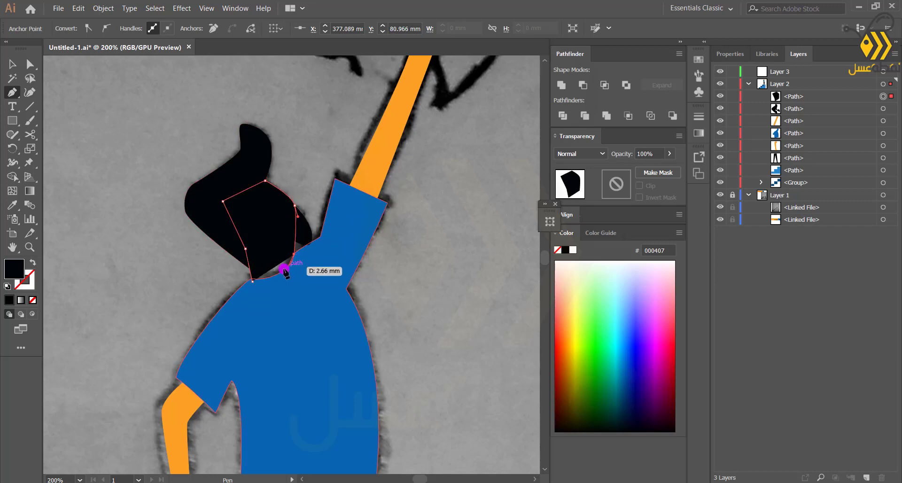
left_click_drag(253, 281, 206, 277)
Fill the face with the arm's orange and move its path below the hair in the layer stack
key("i")
left_click(375, 139)
left_click_drag(797, 96, 793, 139)
left_click(12, 65)
left_click(137, 159)
left_click(285, 259)
scroll(290, 263, "up", 1)
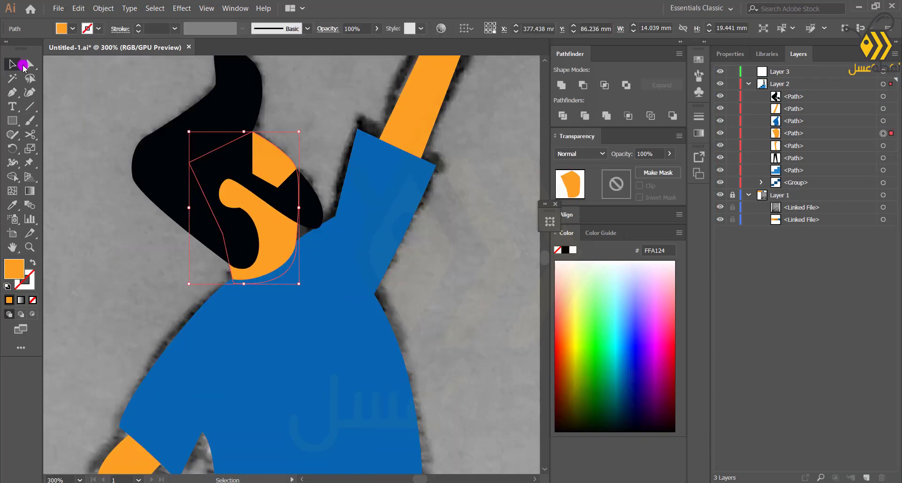
Adjust one anchor point of the face path near the neck with the Direct Selection tool
left_click(29, 64)
left_click_drag(295, 241, 292, 235)
left_click(96, 277)
Trace the trophy cup above the raised hand with the Pen tool as a closed bow-shaped path
scroll(96, 277, "down", 4)
left_click_drag(95, 315, 267, 239)
scroll(266, 239, "up", 5)
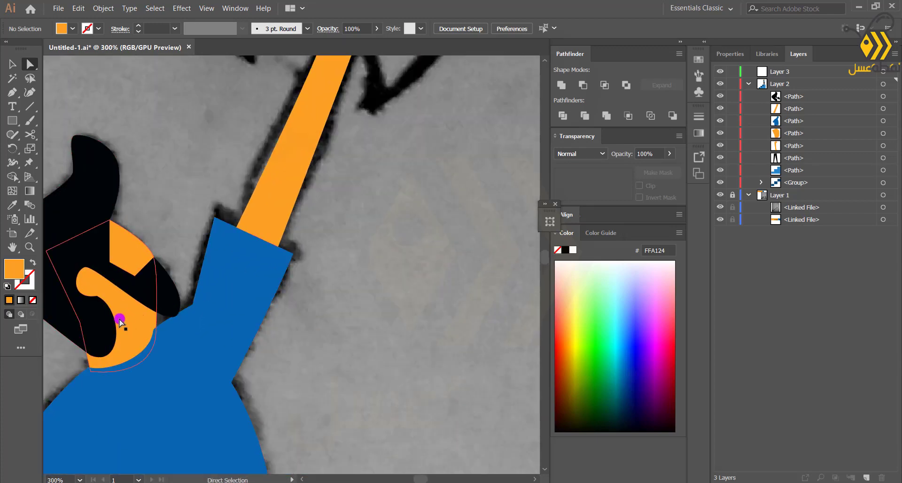
scroll(256, 167, "up", 1)
left_click_drag(256, 167, 296, 256)
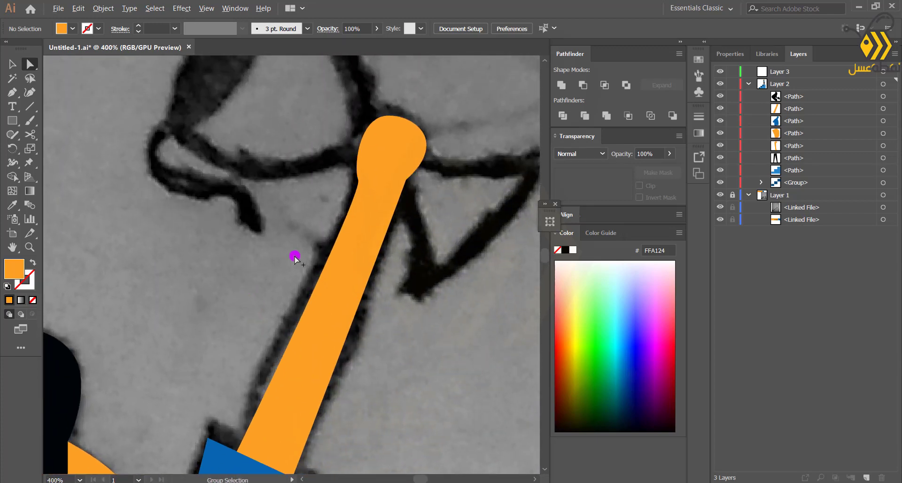
scroll(296, 256, "down", 1)
key("p")
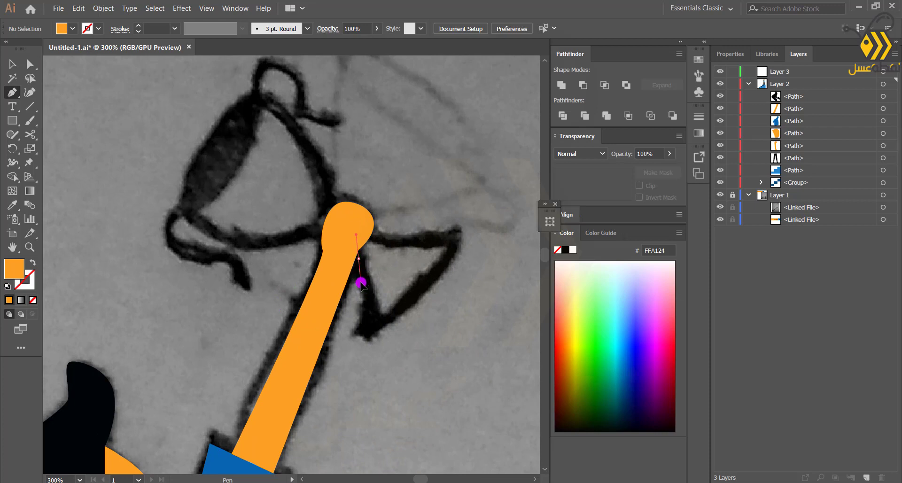
left_click_drag(365, 336, 366, 339)
left_click_drag(455, 242, 453, 218)
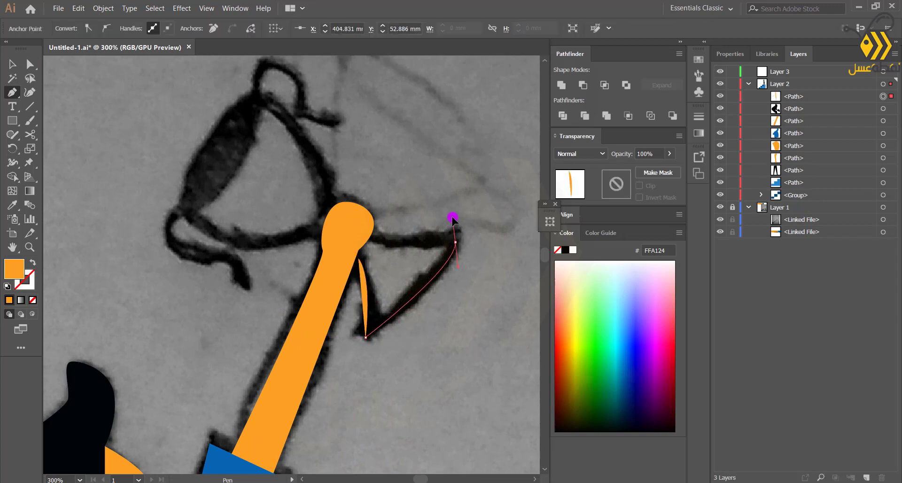
left_click_drag(357, 258, 369, 236)
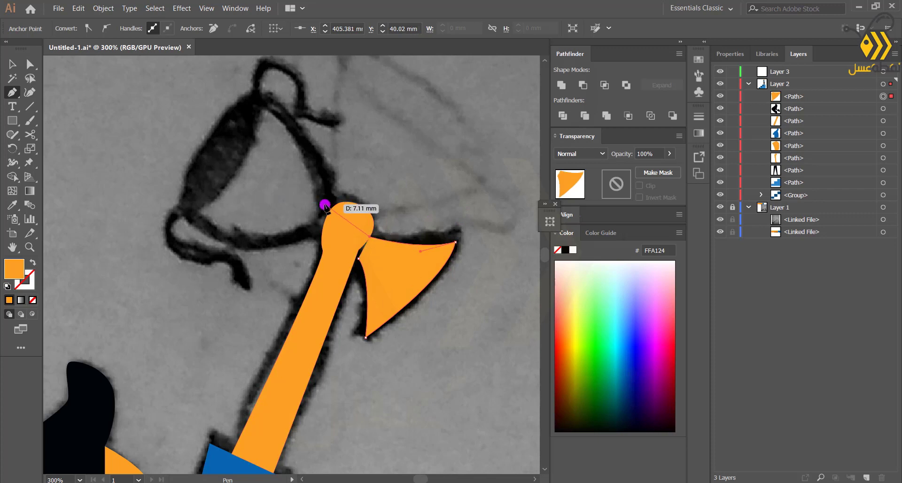
left_click(261, 102)
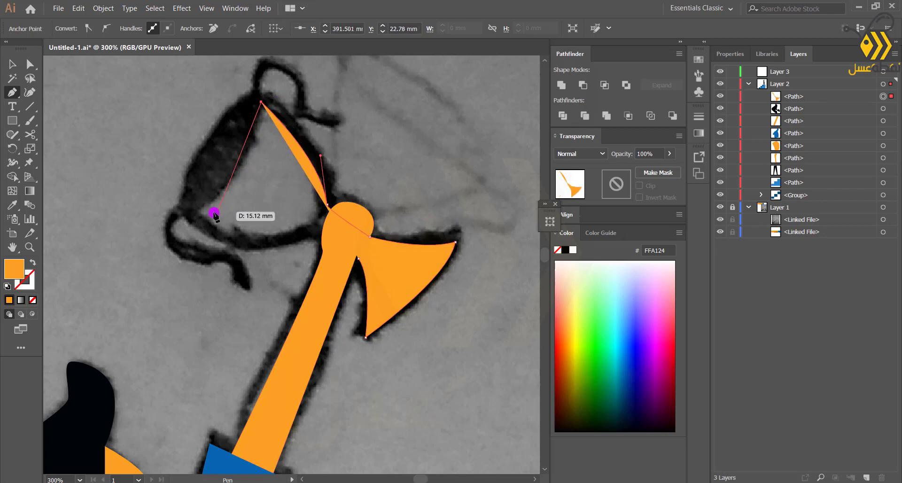
left_click_drag(196, 212, 171, 212)
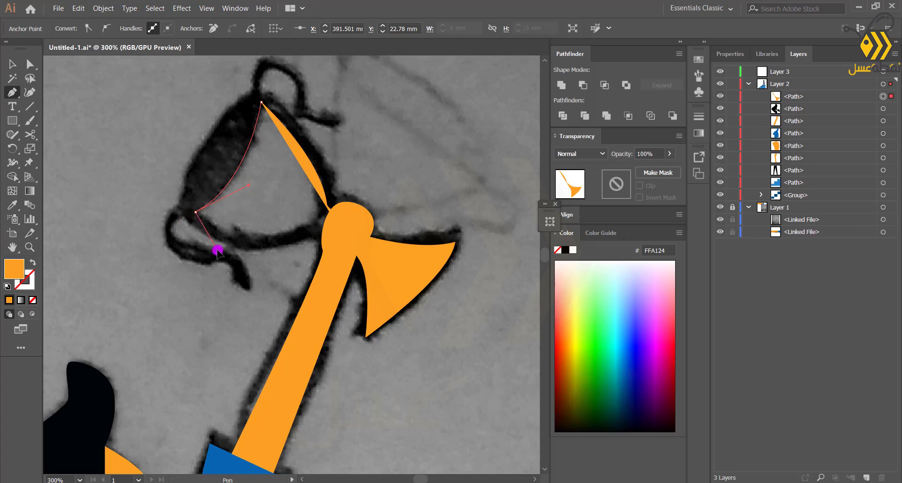
left_click_drag(217, 249, 217, 249)
left_click(358, 257)
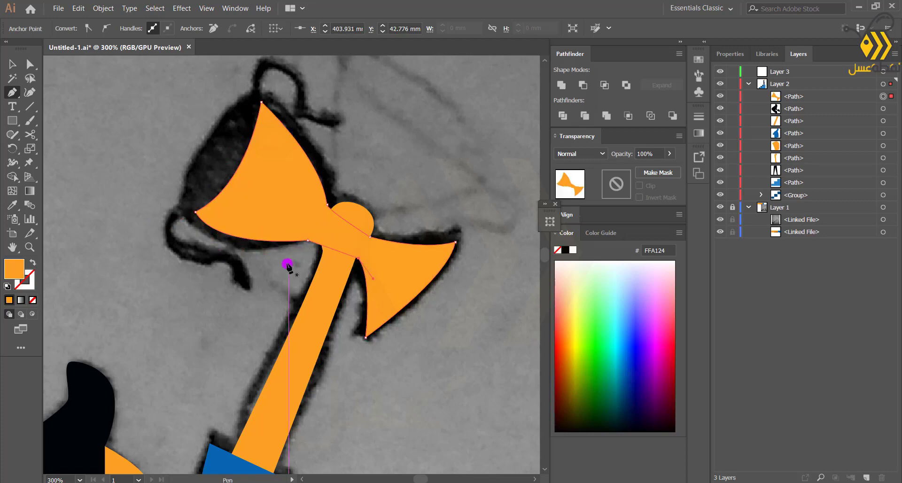
Fill the traced cup with dark blue 03355B using the Eyedropper and move its path below two paths in the layer stack
scroll(288, 263, "down", 1)
left_click(13, 205)
scroll(133, 211, "down", 2)
left_click_drag(133, 212, 268, 260)
left_click(201, 154)
left_click_drag(799, 96, 805, 127)
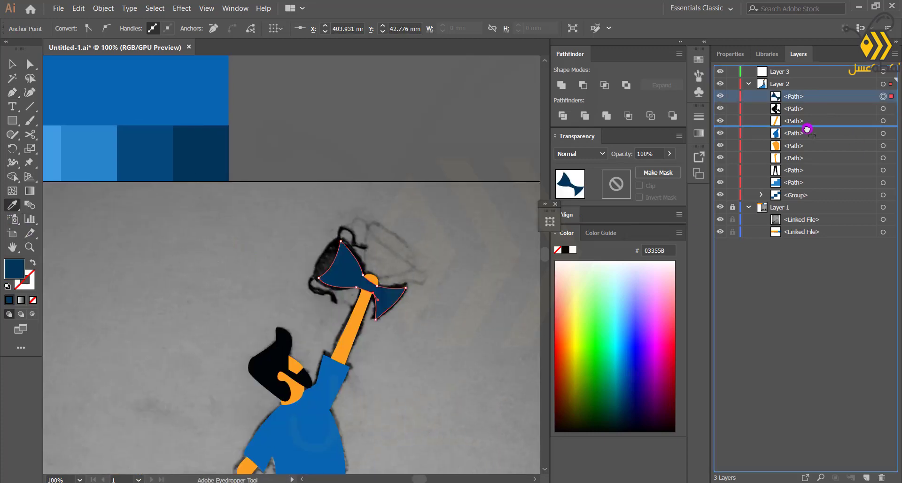
Adjust several anchor points of the cup path with the Direct Selection tool to match the sketch
scroll(343, 282, "up", 4)
left_click(9, 69)
key("a")
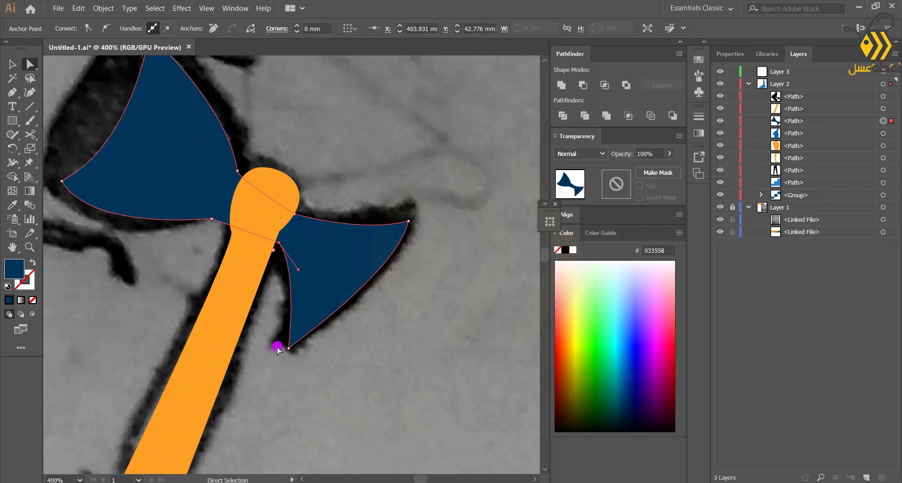
left_click_drag(288, 347, 303, 349)
scroll(173, 248, "down", 1)
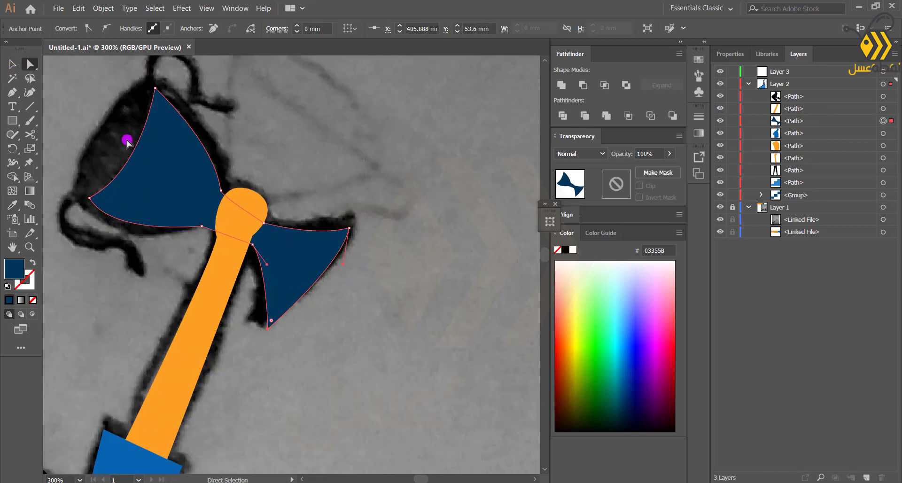
left_click_drag(350, 231, 351, 219)
left_click_drag(268, 328, 283, 321)
scroll(51, 140, "down", 1)
left_click_drag(50, 141, 165, 193)
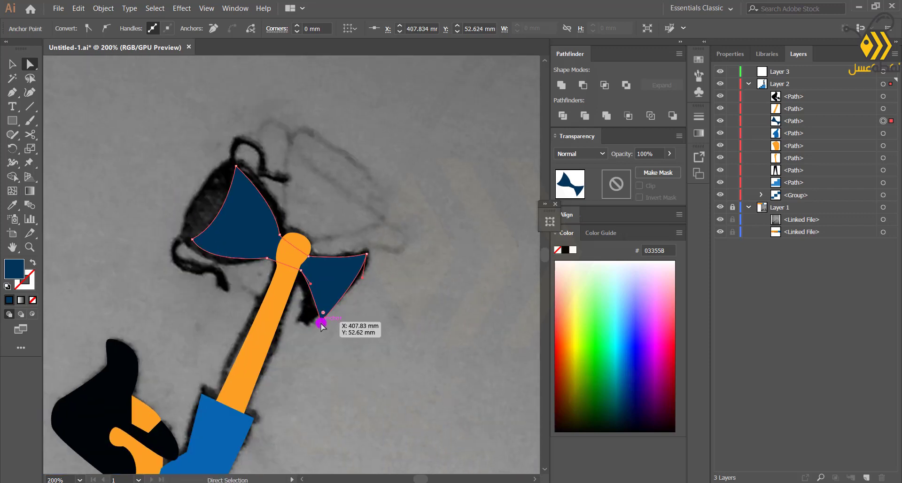
left_click(185, 199)
scroll(190, 193, "up", 1)
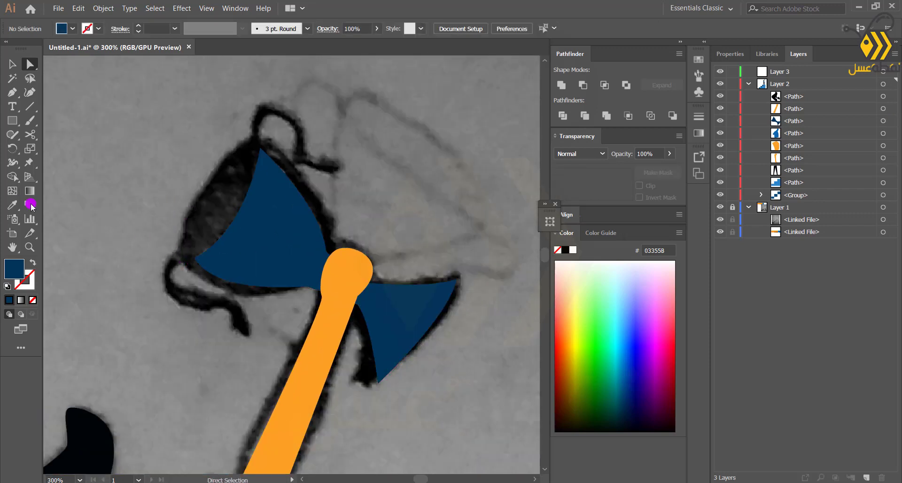
Draw a tilted ellipse inside the cup's left bowl and move it below the cup path in the layer stack
left_click(251, 258)
left_click(89, 184)
key("l")
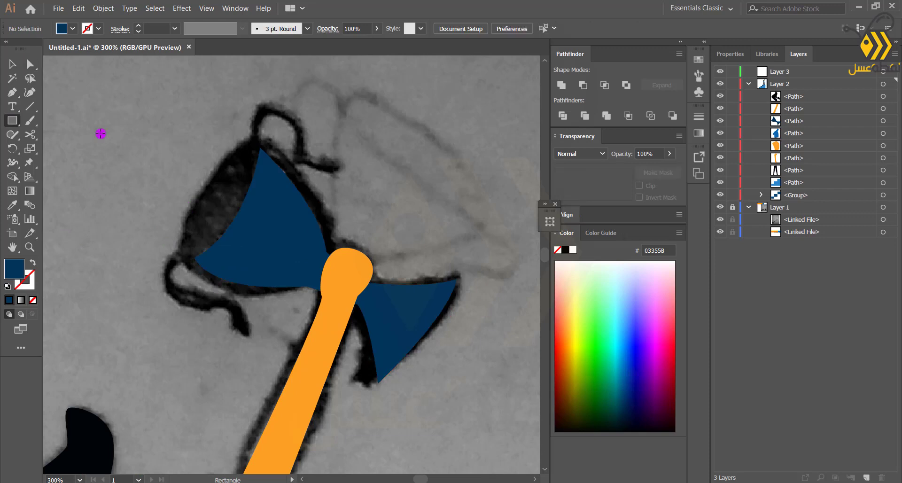
mouse_move(145, 120)
left_mouse_down()
mouse_move(157, 149)
mouse_move(98, 229)
left_mouse_up()
left_click_drag(149, 117, 172, 133)
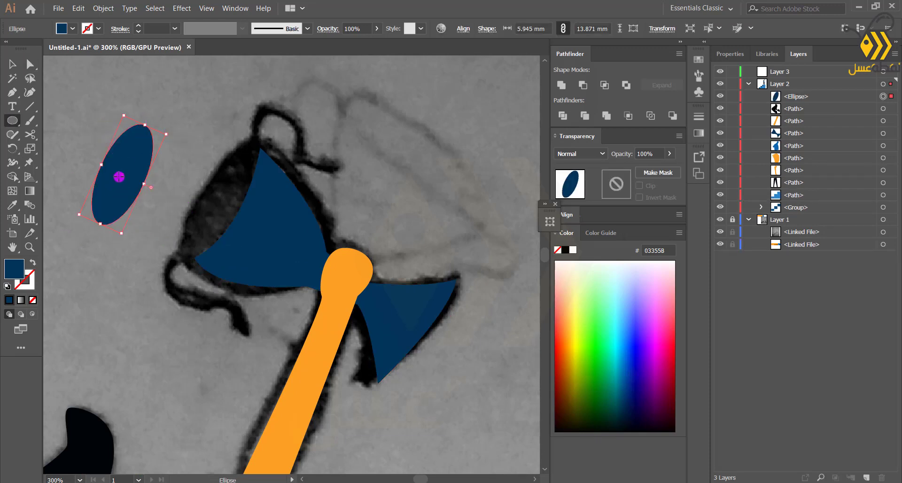
left_click_drag(120, 175, 214, 202)
left_click_drag(263, 157, 282, 155)
left_click_drag(814, 96, 810, 139)
scroll(191, 166, "down", 1)
scroll(238, 270, "down", 1)
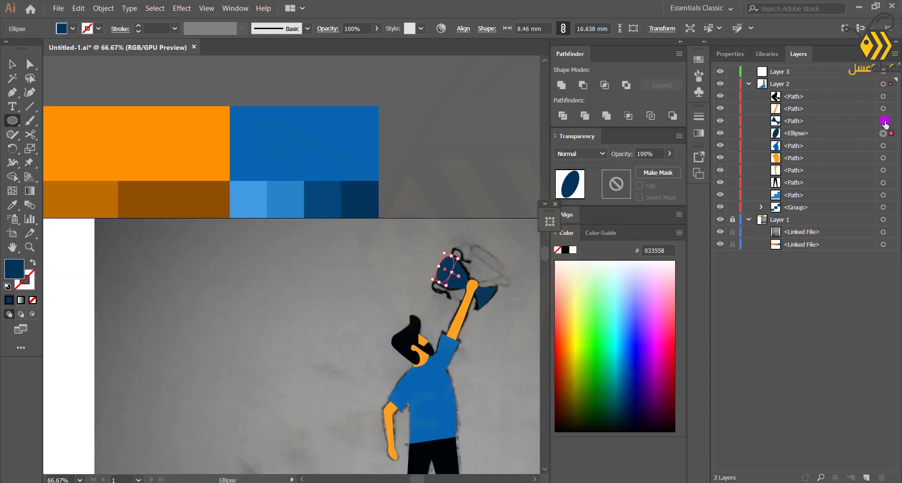
Recolor the cup path orange and the ellipse brown 8E5100 by sampling swatches with the Eyedropper
left_click(884, 121)
scroll(149, 279, "down", 1)
left_click(12, 205)
left_click(164, 187)
scroll(107, 275, "down", 1)
left_click_drag(107, 274, 160, 266)
left_click(96, 233)
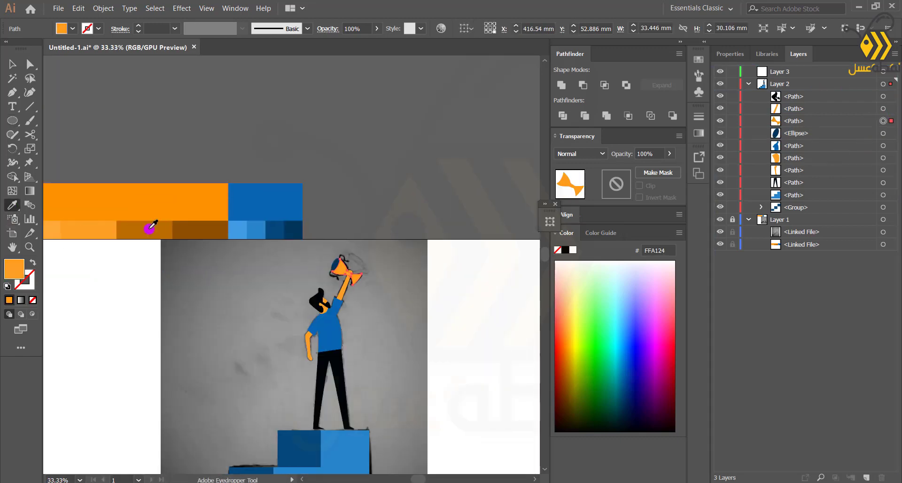
left_click(151, 227)
scroll(266, 299, "up", 1)
left_click(882, 135)
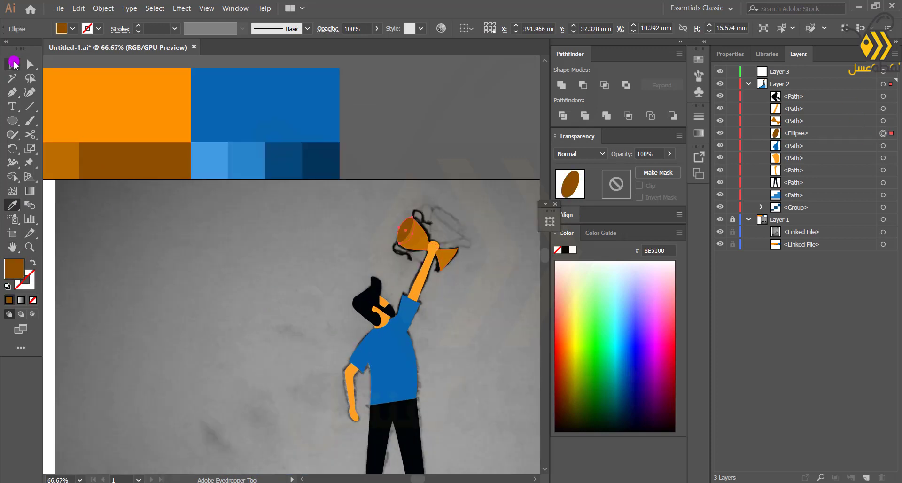
Select the traced cup and its ellipse and delete them
left_click(14, 64)
left_click(227, 269)
scroll(426, 255, "up", 3)
left_click_drag(338, 253, 376, 147)
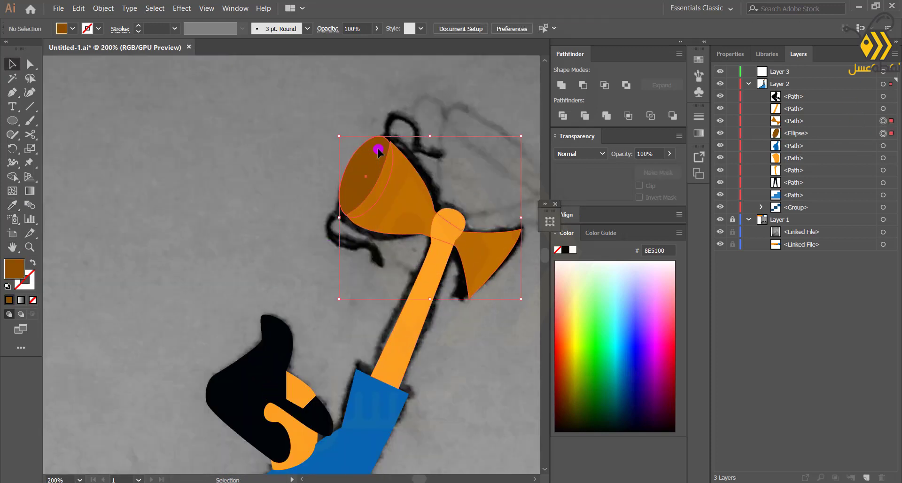
key("Delete")
Draw a brown triangle with the Polygon tool in empty space left of the figure
scroll(199, 223, "down", 1)
left_click_drag(123, 261, 267, 261)
left_click_drag(12, 121, 52, 155)
left_click_drag(169, 172, 162, 254)
key("v")
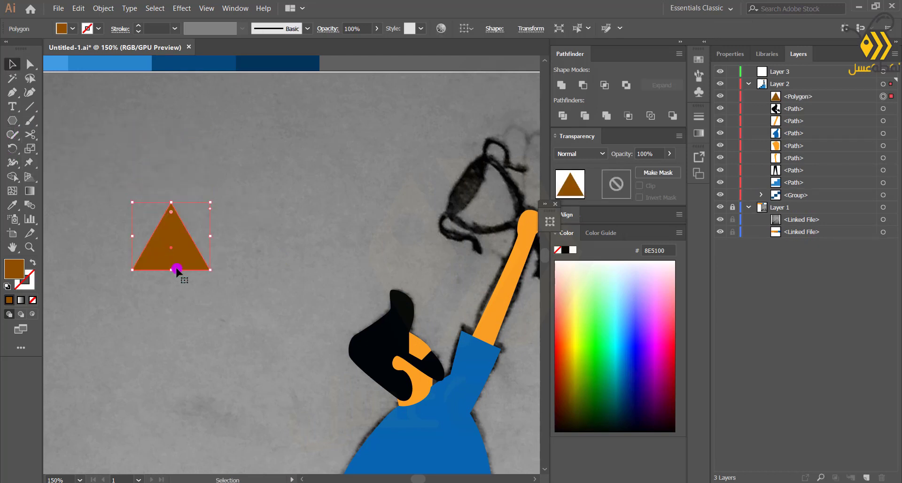
Paste a copy of the triangle in front and rotate it upside down so the two overlap point to point
key("ctrl+c")
key("ctrl+f")
left_click_drag(211, 271, 130, 235)
key("shift+Up")
key("shift+Up")
key("shift+Up")
key("shift+Up")
key("shift+Up")
key("shift+Up")
key("shift+Up")
key("shift+Up")
key("shift+Down")
key("shift+Down")
key("shift+Down")
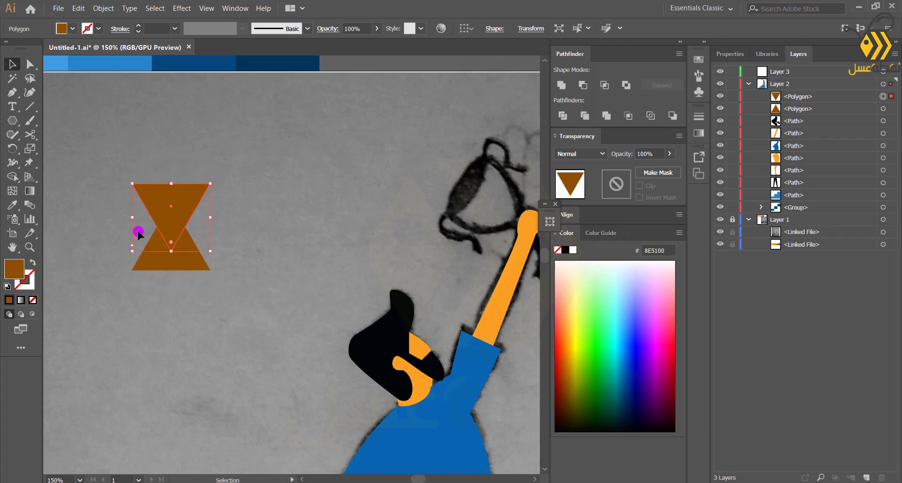
Curve both sides of the upright triangle inward with the Anchor Point tool to form the trophy base
scroll(166, 215, "up", 1)
left_click(151, 274)
left_click(12, 93)
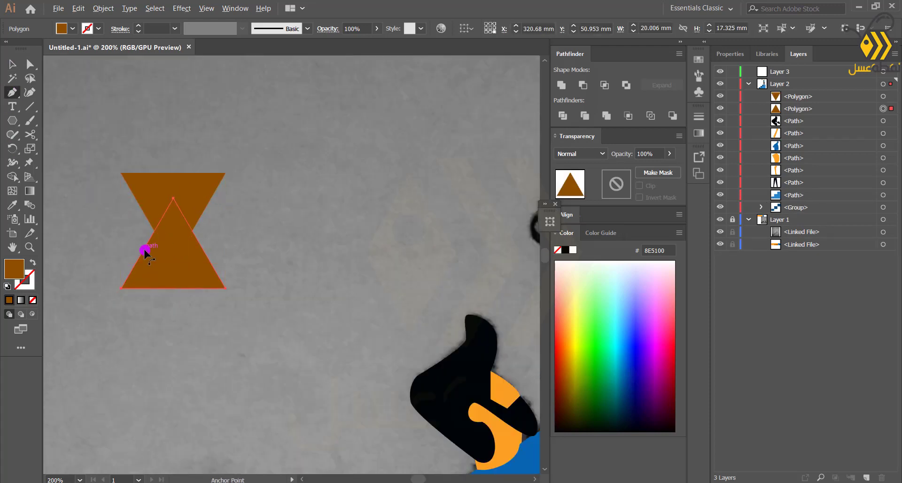
left_click_drag(143, 251, 147, 256)
left_click_drag(207, 256, 195, 254)
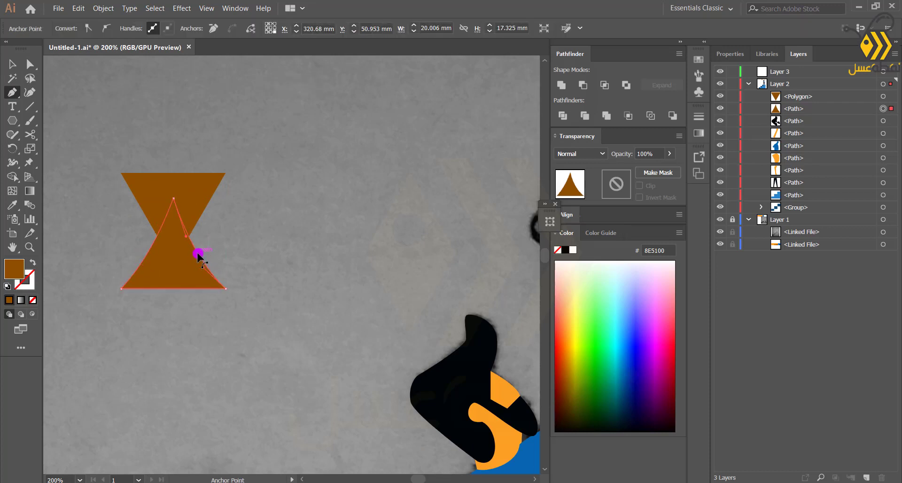
Curve the inverted triangle's sides outward and bend its top edge down to shape the cup bowl
left_click(12, 65)
left_click(154, 184)
key("p")
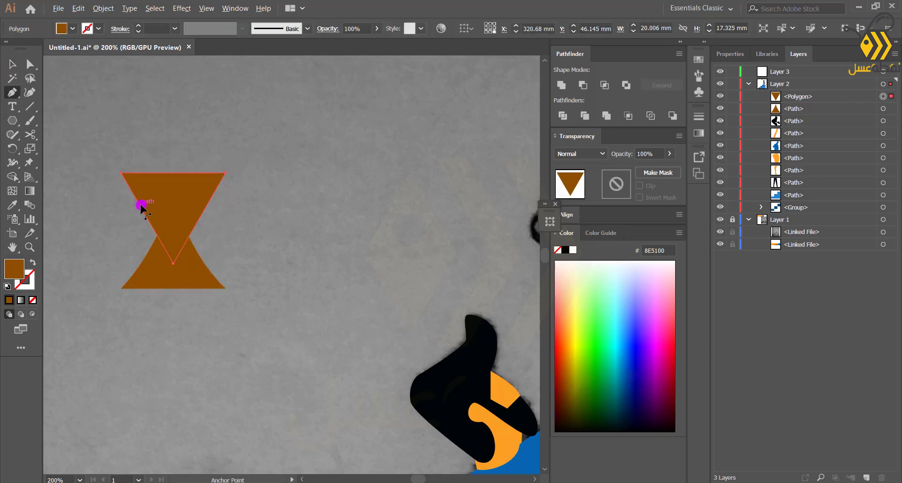
left_click_drag(128, 212, 129, 213)
left_click_drag(203, 205, 217, 211)
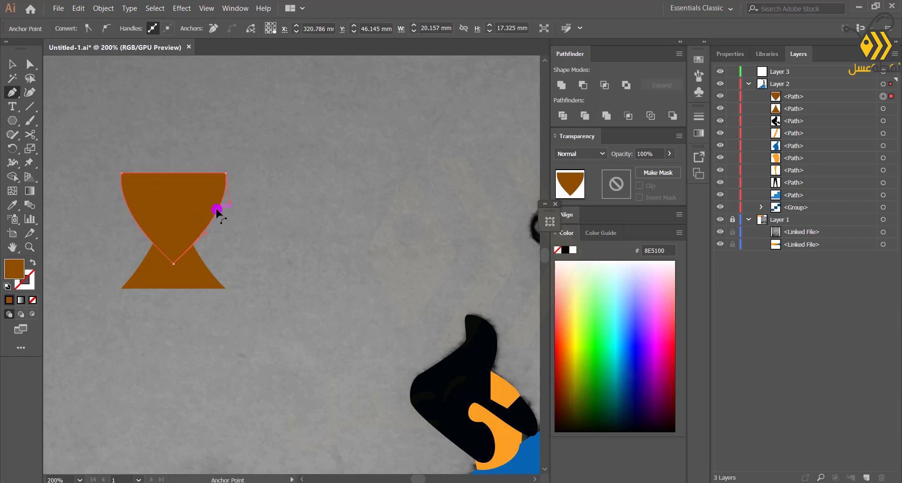
left_click_drag(174, 173, 173, 187)
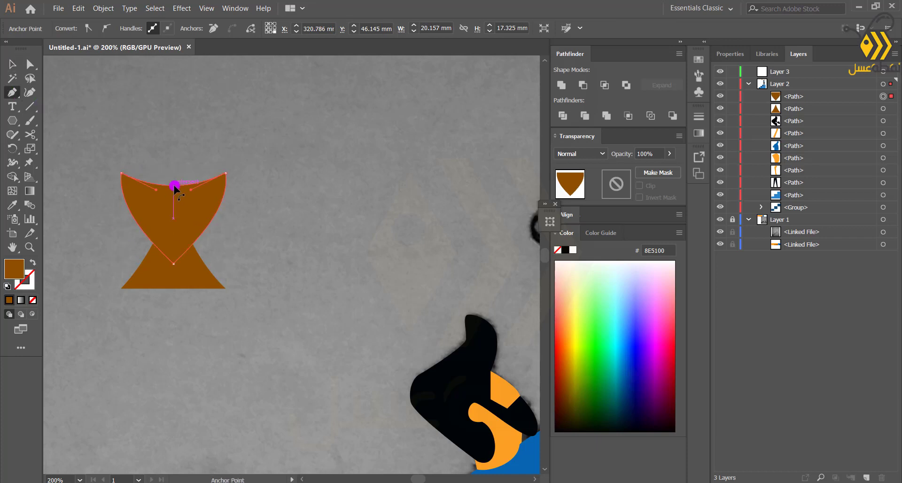
Nudge the cup bowl upward to separate it from the base
key("Up")
key("Up")
key("Up")
key("Up")
key("Up")
key("Up")
key("Up")
key("Up")
key("Up")
key("Up")
key("Up")
key("Up")
key("Up")
key("Up")
key("Up")
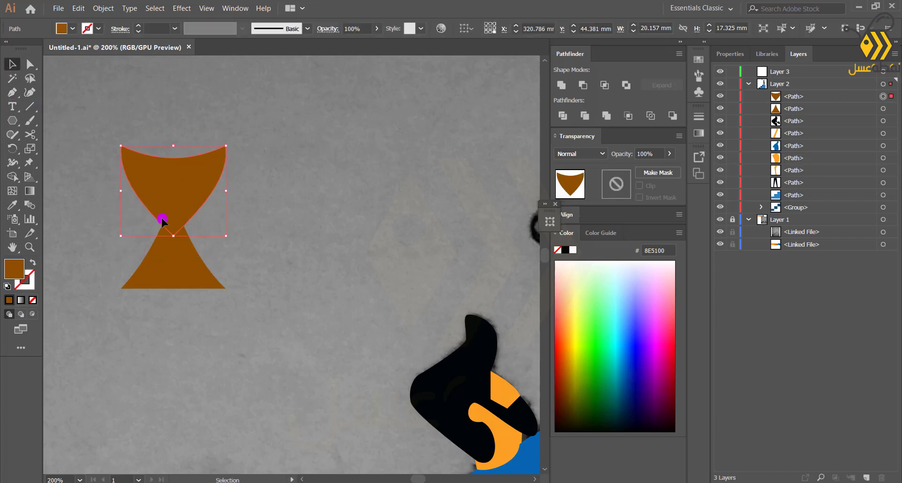
key("Up")
key("Up")
key("Up")
key("Up")
key("Up")
key("Up")
key("Up")
key("Up")
key("Up")
key("Up")
left_click(147, 272, "shift")
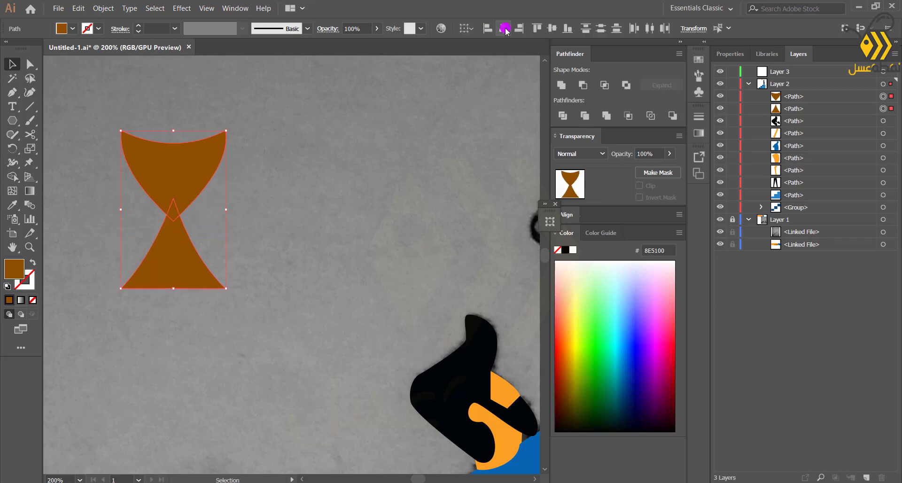
Draw a rectangle stem connecting the bowl and the base with the Rectangle tool
key("m")
left_click_drag(155, 198, 187, 220)
left_click(13, 65)
left_click(100, 198)
left_click(98, 193)
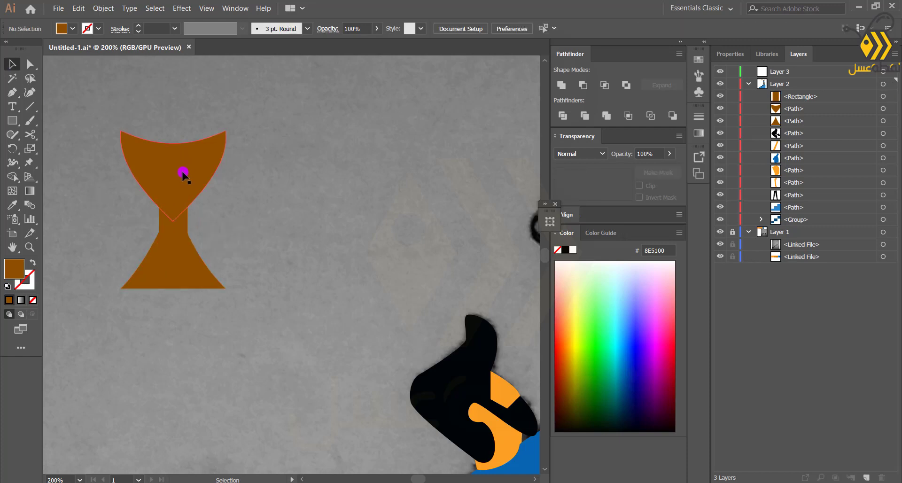
Widen the cup bowl by stretching its side outward
left_click(183, 174)
left_click_drag(226, 175, 235, 177)
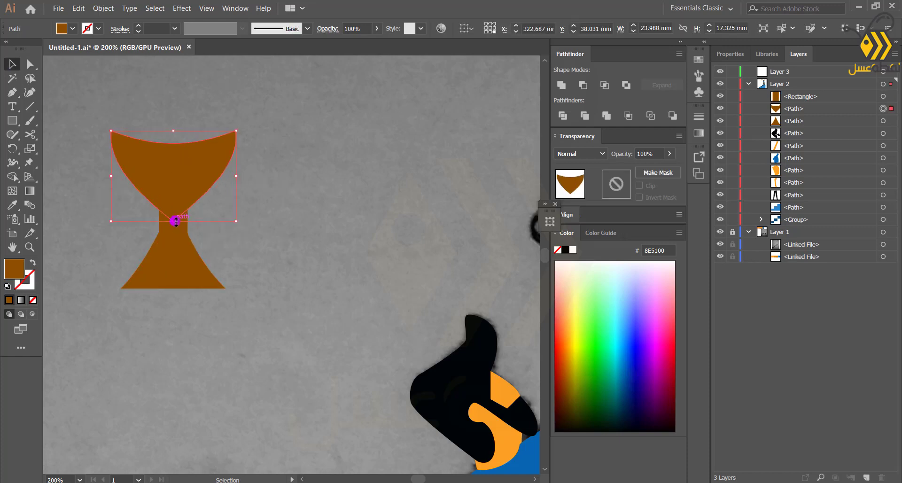
left_click(112, 241)
left_click(182, 202)
left_click(116, 252)
scroll(170, 162, "up", 1)
left_click_drag(169, 162, 192, 259)
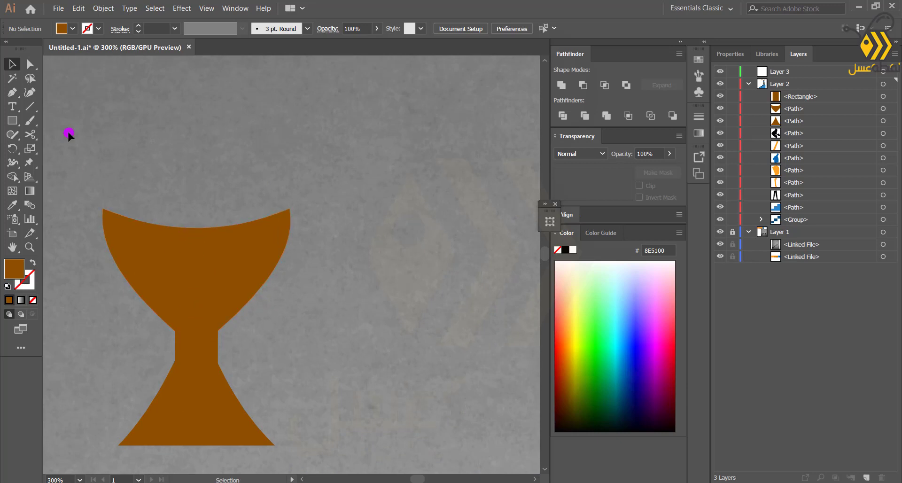
Draw a flat ellipse across the bowl's rim, nudge it down, and move it below the bowl in the layer stack
key("l")
mouse_move(103, 207)
left_mouse_down()
mouse_move(285, 178)
mouse_move(290, 194)
left_mouse_up()
key("Down")
key("Down")
key("Down")
key("Down")
key("Down")
key("Down")
key("Down")
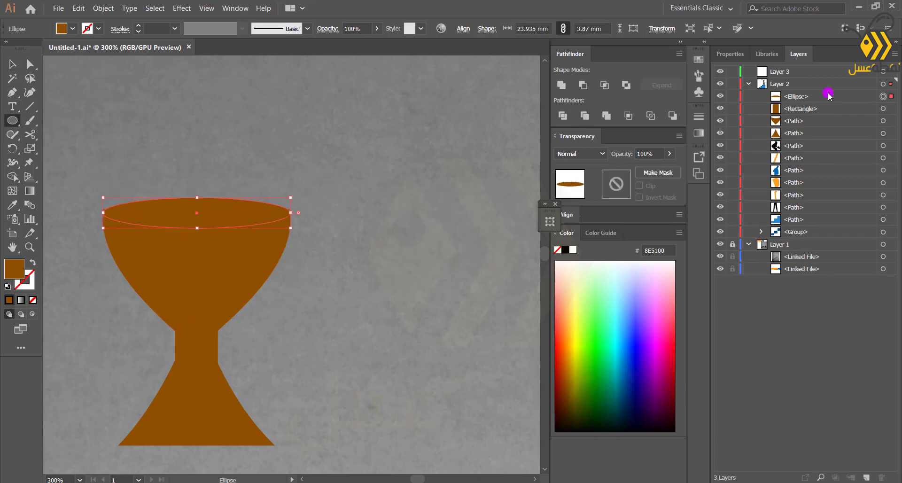
left_click_drag(828, 96, 811, 125)
key("ctrl+1")
key("v")
Fill the cup bowl, stem and base with orange FF9200 using the Eyedropper
left_click(236, 226)
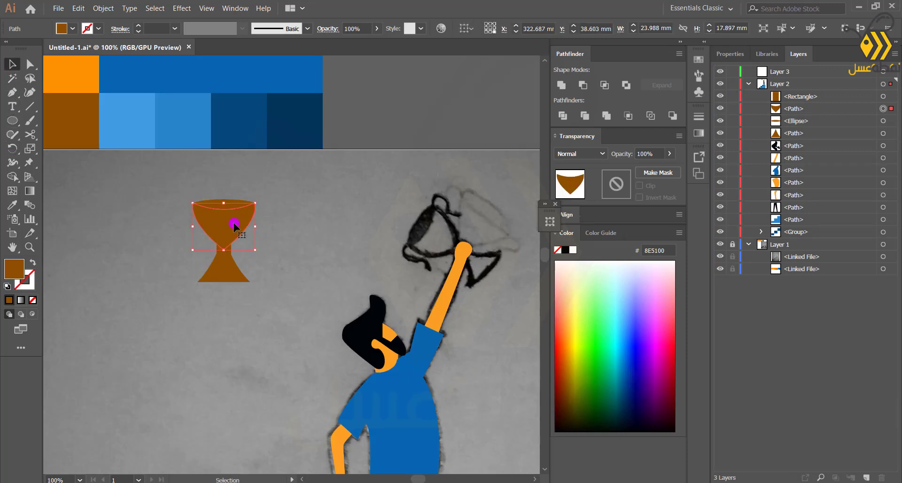
key("i")
left_click(61, 76)
left_click(883, 96)
left_click(223, 230)
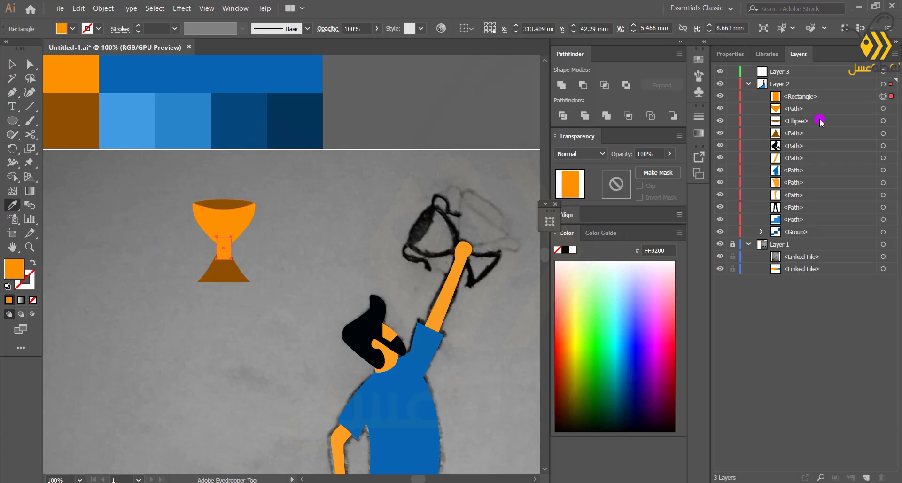
left_click(883, 134)
left_click(220, 231)
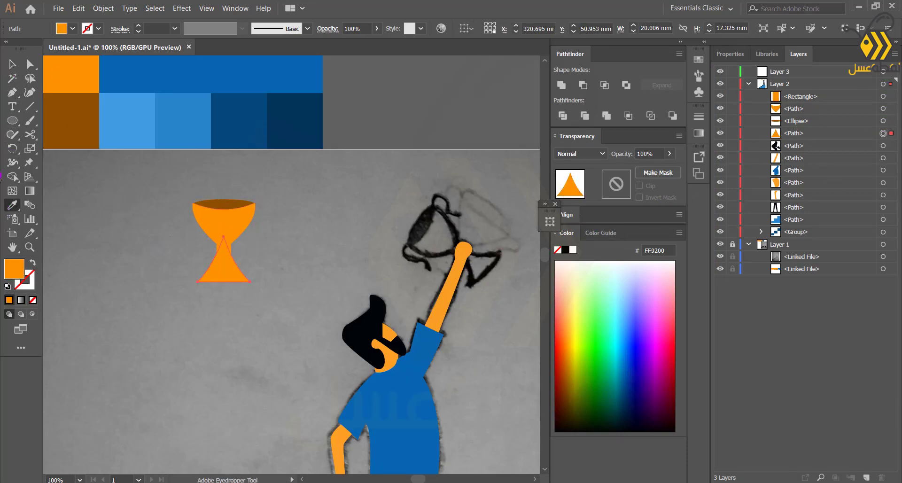
Unite the cup's bowl, stem and base with Pathfinder, then group the result with the rim ellipse
key("v")
left_click(154, 264)
scroll(184, 280, "up", 1)
left_click_drag(183, 280, 303, 222)
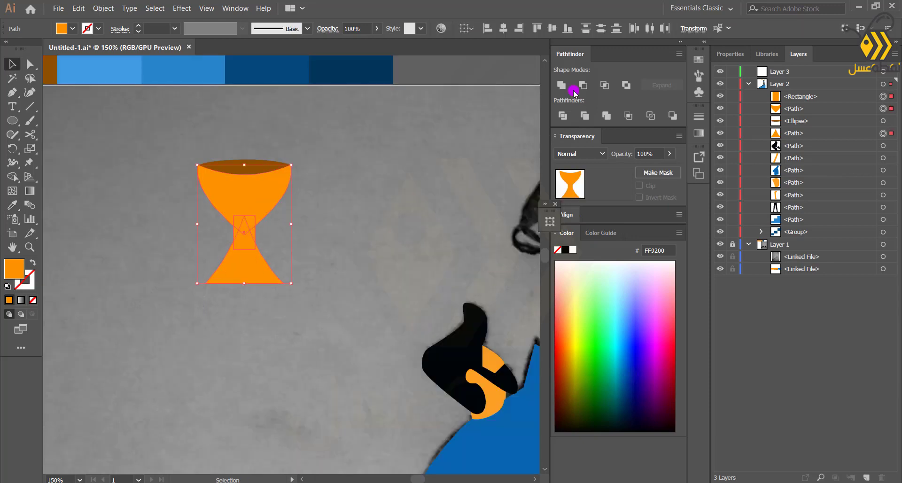
left_click(561, 85)
left_click(358, 169)
left_click_drag(201, 238, 290, 166)
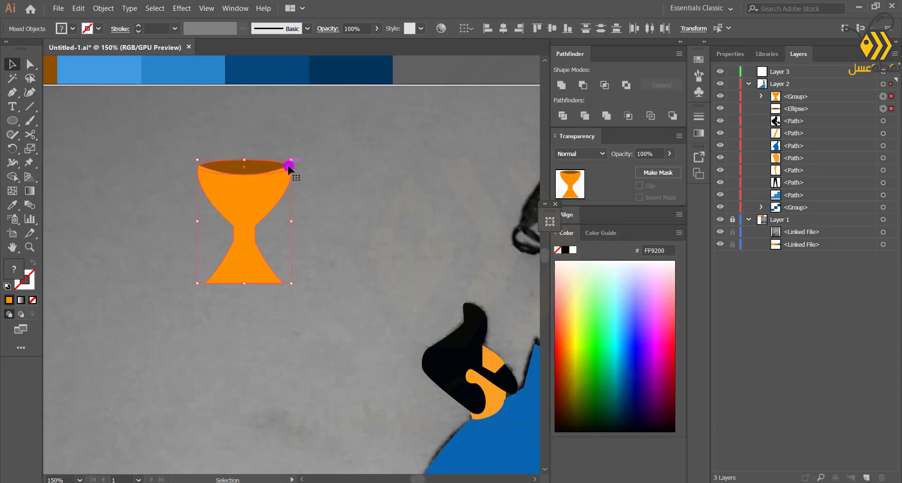
key("ctrl+g")
Draw a curved handle on the cup's left side with the Pen tool and swap its fill to an orange stroke
left_click(143, 231)
left_click(199, 169)
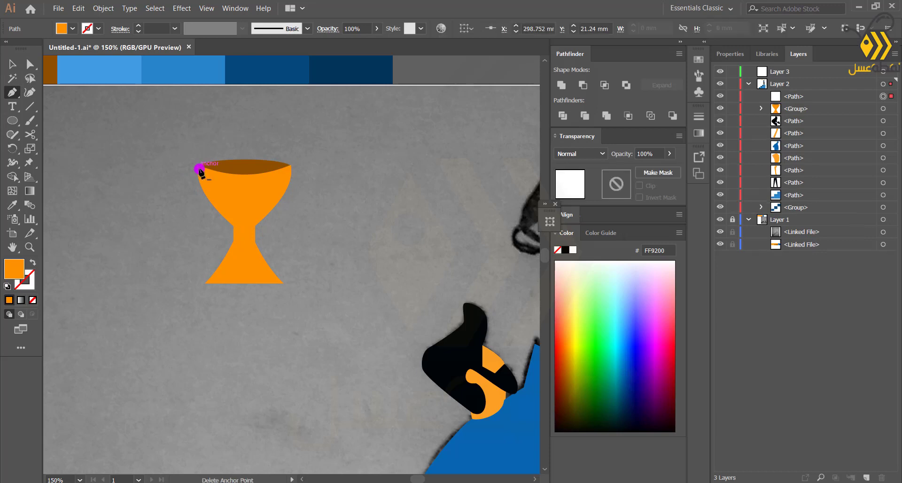
left_click_drag(180, 161, 201, 215)
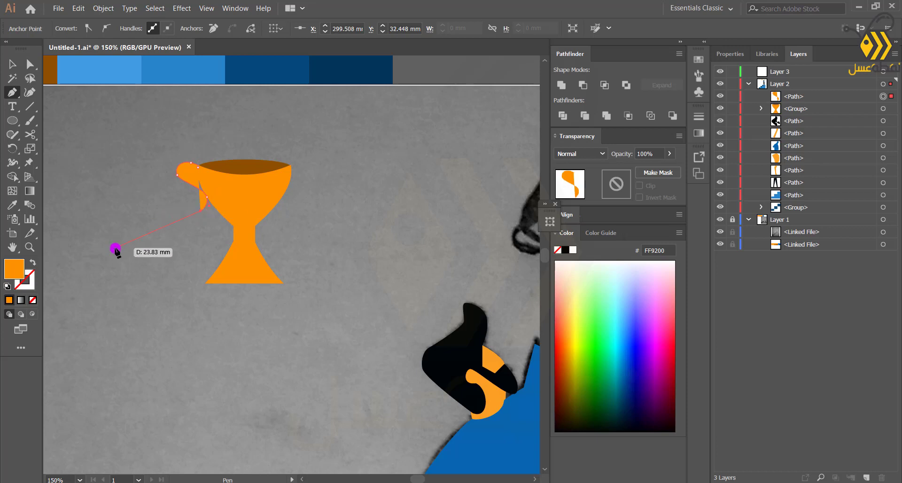
left_click(37, 261)
left_click(883, 96)
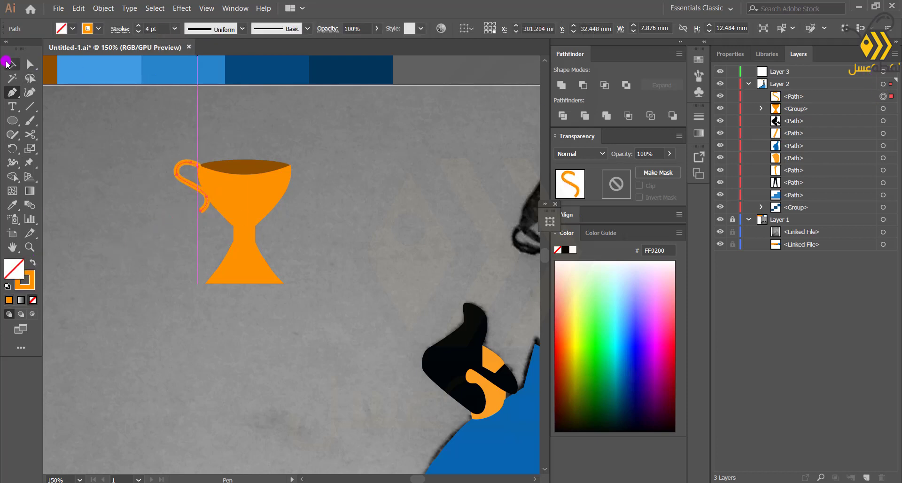
Duplicate the handle in place, reflect the copy to the cup's right side, and nudge the left handle slightly right
key("ctrl+c")
key("ctrl+f")
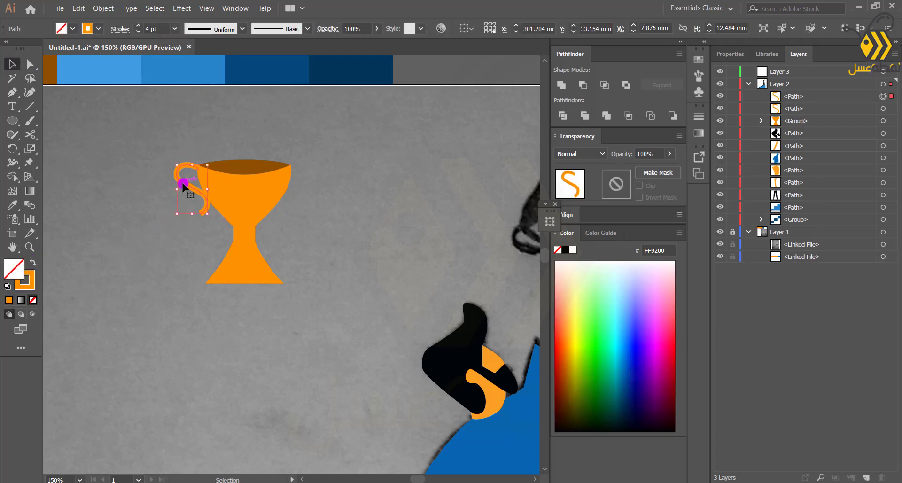
right_click(184, 184)
mouse_move(220, 331)
left_click(323, 368)
left_click(434, 322)
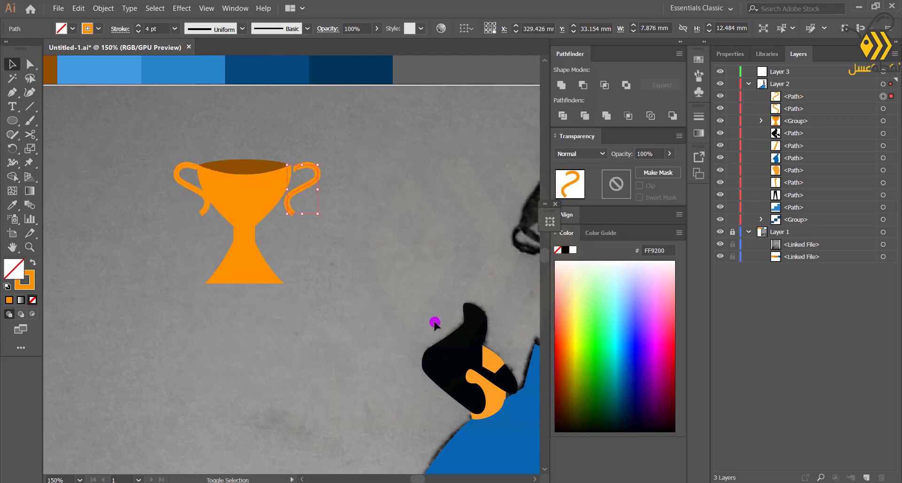
left_click(174, 183)
key("Right")
key("Right")
left_click(142, 255)
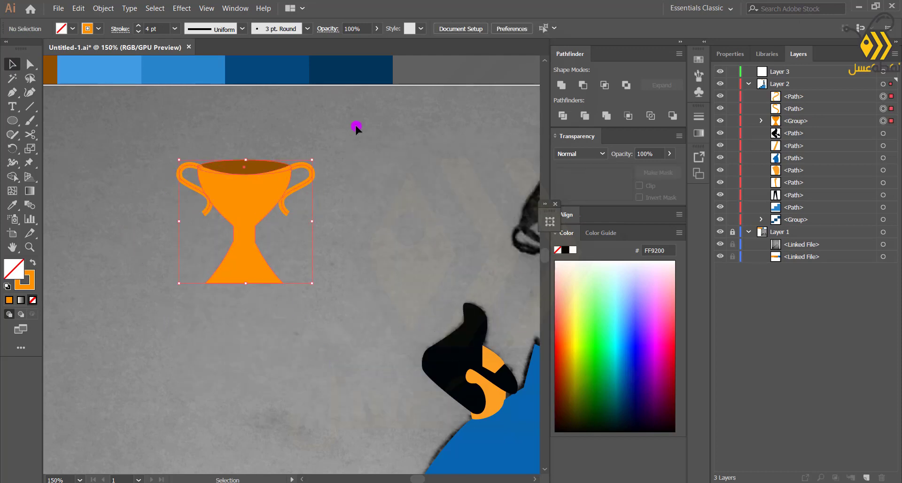
Group the trophy, position and rotate it in the raised hand, and move it behind the arm in the layer stack
key("ctrl+a")
key("ctrl+minus")
left_click_drag(320, 266, 325, 232)
left_click_drag(264, 238, 497, 241)
key("ctrl+g")
left_click_drag(824, 97, 818, 127)
left_click(352, 274)
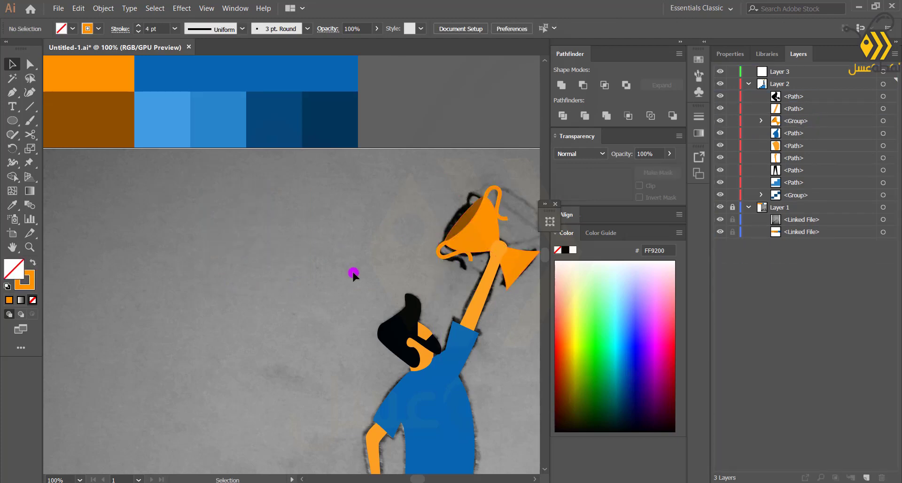
Inspect the trophy's placement in the raised hand at different zoom levels
key("ctrl+minus")
left_click_drag(291, 372, 233, 324)
key("ctrl+plus")
key("ctrl+plus")
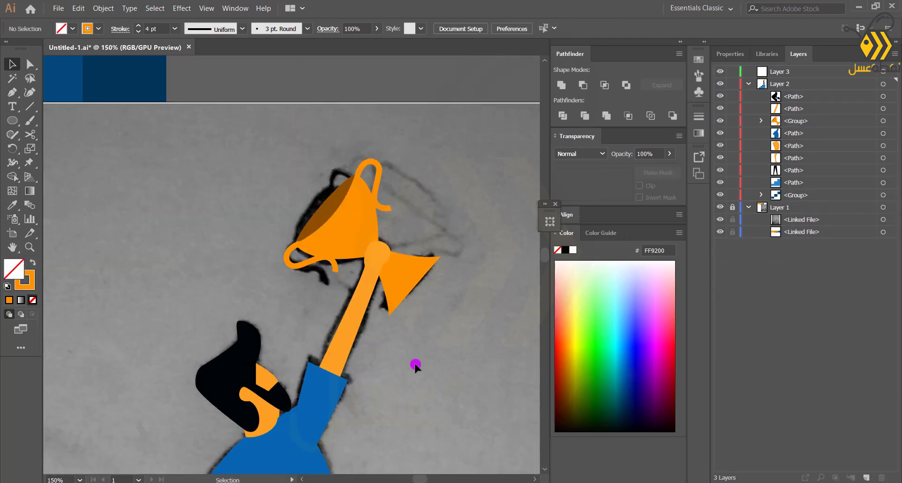
key("ctrl+minus")
key("ctrl+minus")
key("ctrl+minus")
key("ctrl+minus")
key("ctrl+plus")
key("ctrl+plus")
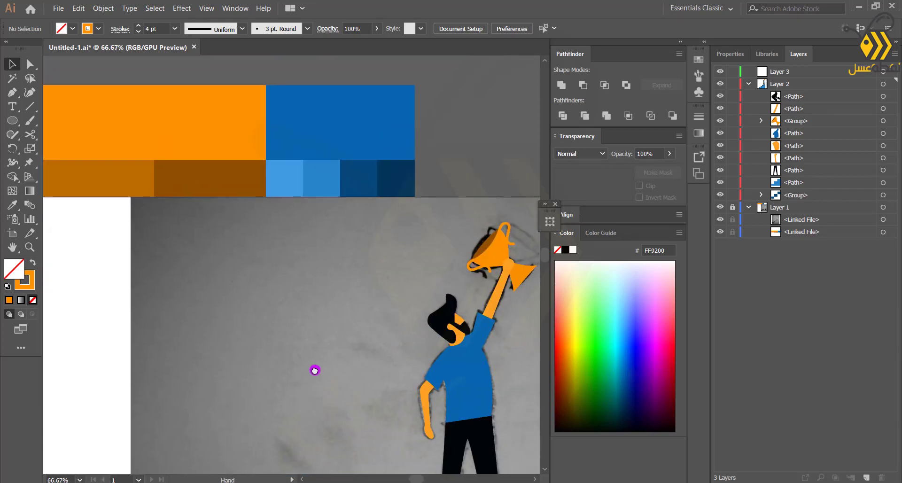
left_click(487, 268)
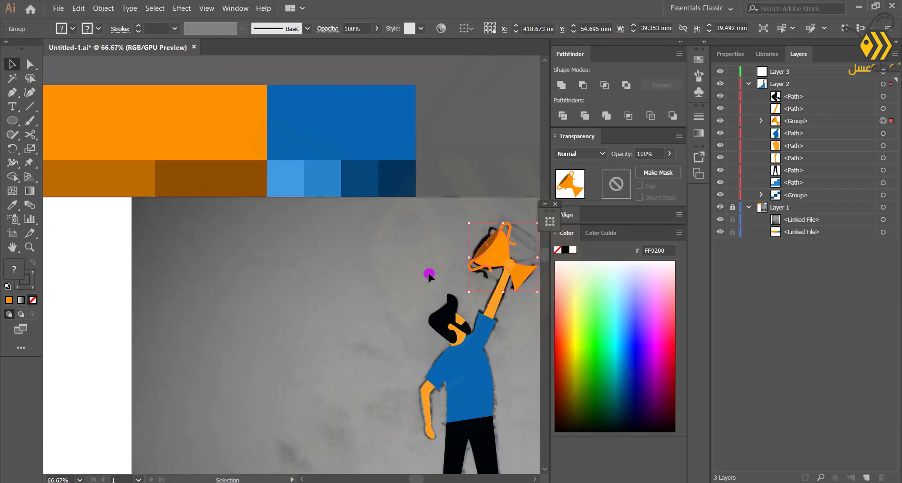
left_click(338, 275)
Hide the scanned sketch in Layer 1 to view the illustration on its own
scroll(336, 275, "down", 1)
left_click_drag(320, 369, 224, 253)
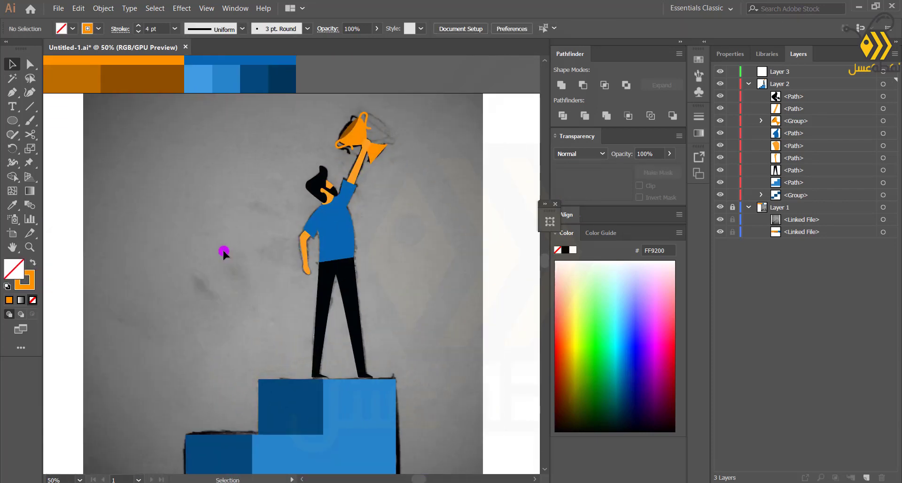
left_click(718, 210)
left_click(718, 209)
left_click(723, 220)
key("ctrl+minus")
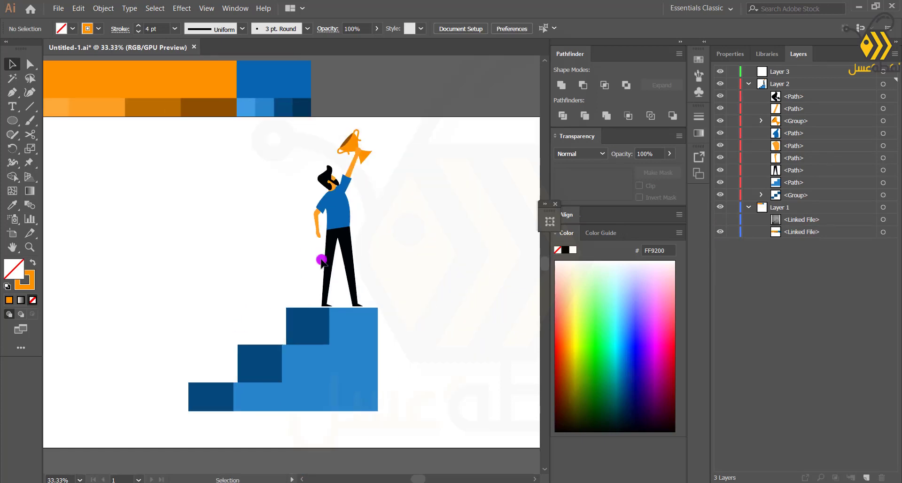
left_click_drag(297, 282, 388, 134)
left_click_drag(297, 283, 397, 141)
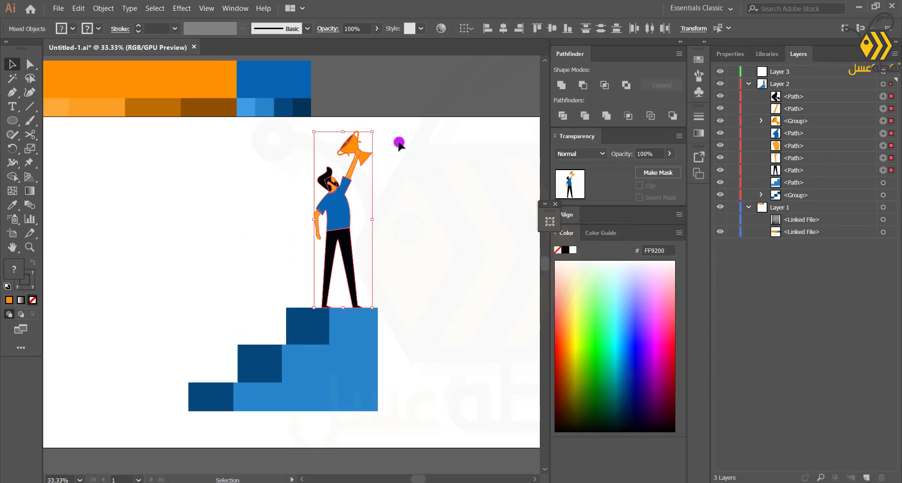
left_click(211, 258)
scroll(267, 307, "up", 2)
left_click_drag(268, 306, 292, 295)
scroll(376, 254, "down", 2)
left_click_drag(375, 254, 331, 284)
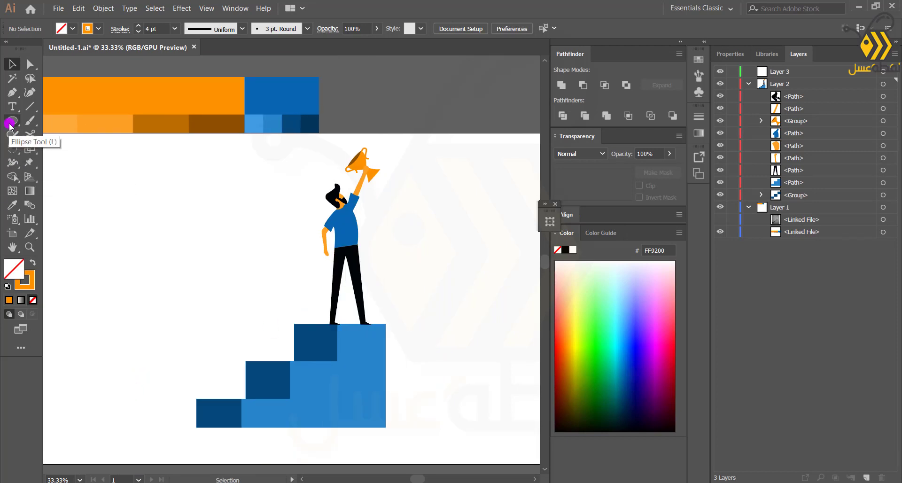
left_click(13, 93)
left_click_drag(90, 343, 100, 334)
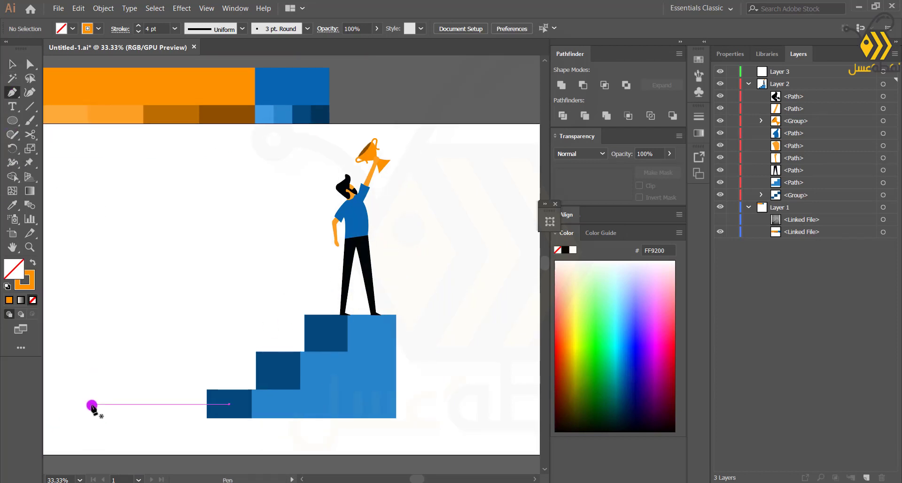
left_click(92, 404)
left_click_drag(96, 270, 127, 266)
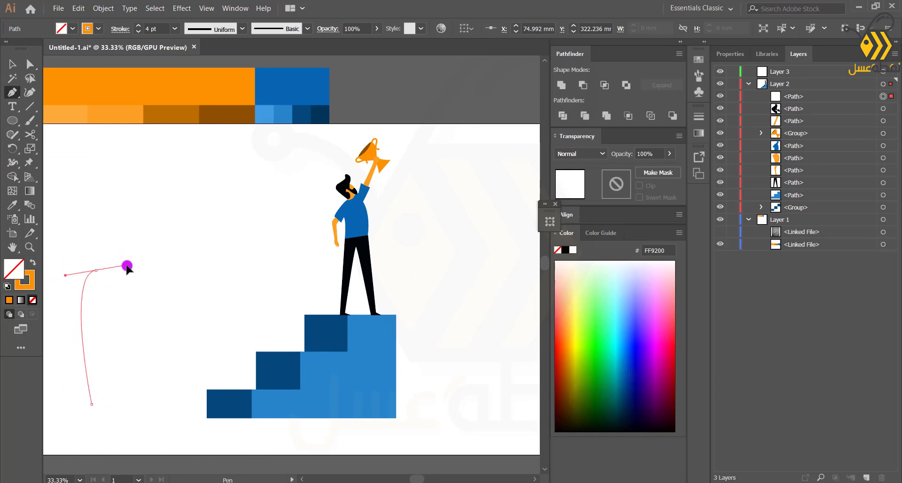
left_click_drag(141, 403, 152, 403)
left_click_drag(180, 187, 225, 183)
left_click_drag(204, 398, 232, 397)
key("ctrl+z")
key("ctrl+z")
key("ctrl+z")
key("ctrl+z")
key("ctrl+z")
key("ctrl+z")
key("ctrl+z")
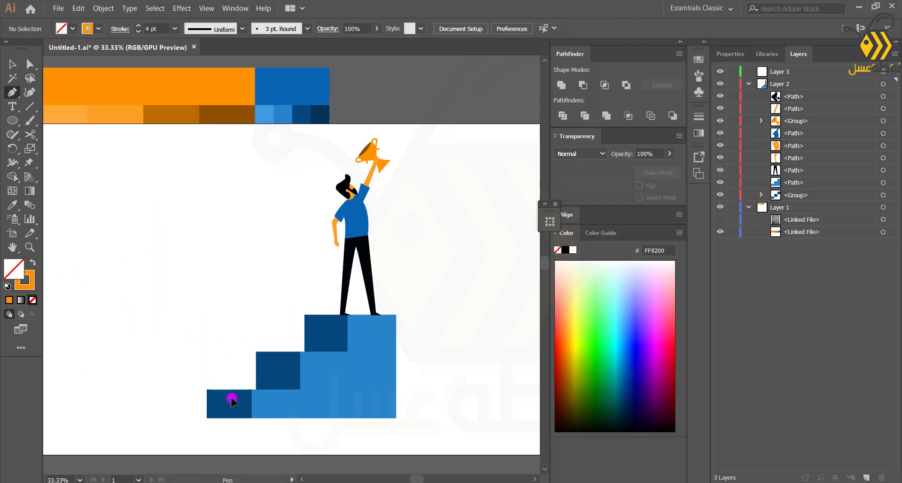
Draw a large closed blob around the figure and stairs with the Pen tool and move it to the bottom of Layer 2
left_click_drag(436, 183, 436, 170)
mouse_move(290, 224)
left_mouse_down()
mouse_move(272, 302)
mouse_move(276, 292)
left_mouse_up()
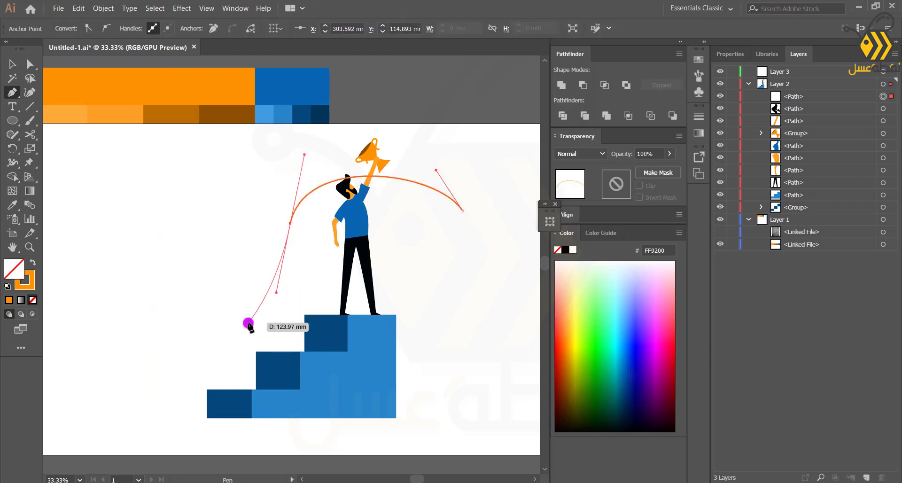
left_click_drag(214, 331, 215, 332)
left_click_drag(275, 433, 324, 434)
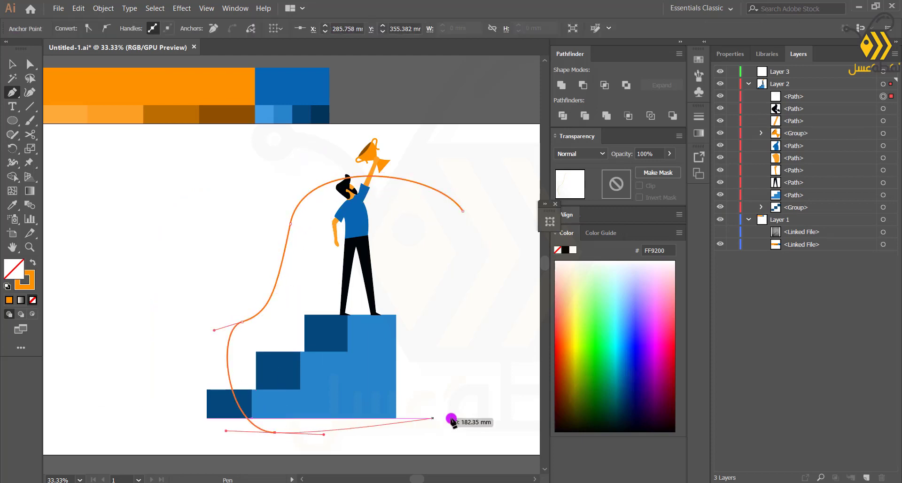
left_click_drag(471, 409, 509, 361)
left_click_drag(472, 292, 446, 277)
left_click(462, 211)
left_click_drag(811, 97, 791, 217)
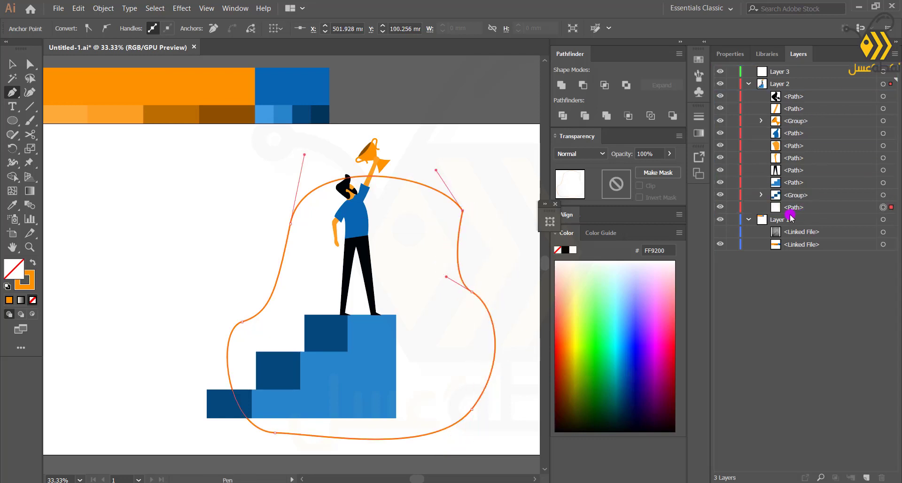
Fill the blob with blue 3F9CE3 using the Eyedropper
key("i")
left_click(265, 121)
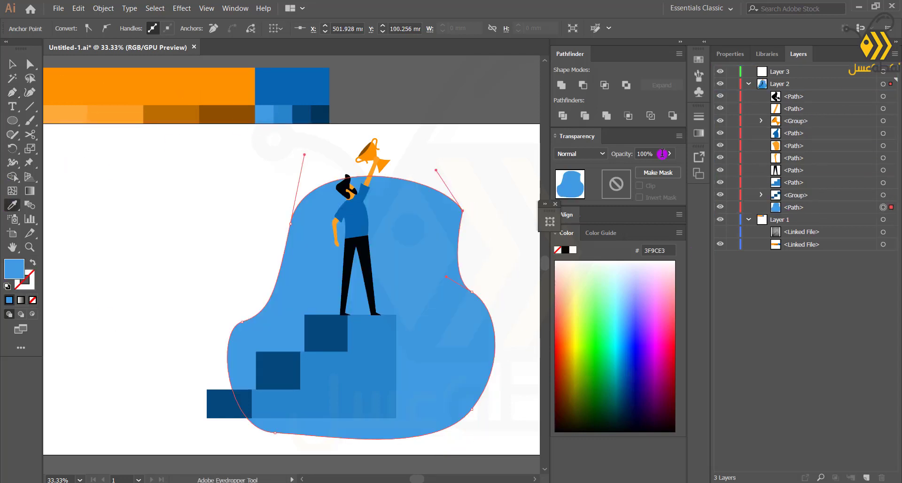
key("a")
double_click(453, 212)
key("Escape")
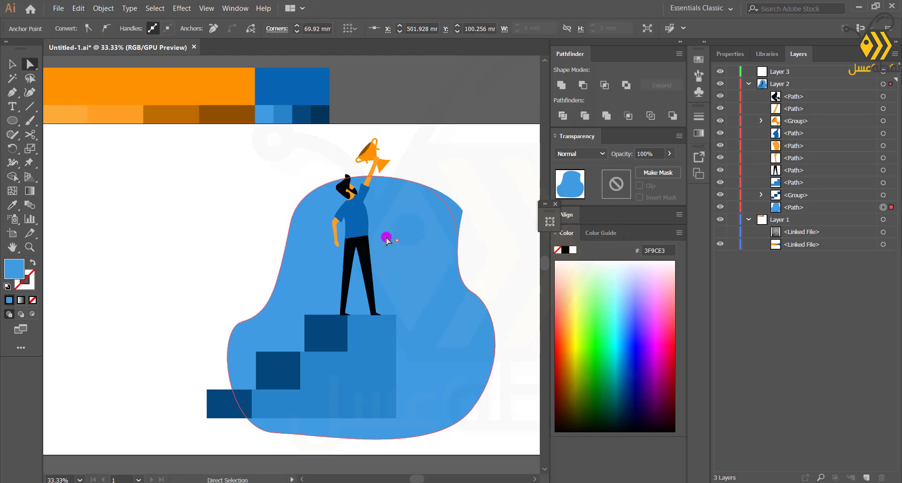
Lower the blob's opacity to 38% and shift it slightly left behind the figure
left_click(387, 240)
left_click_drag(671, 160, 640, 169)
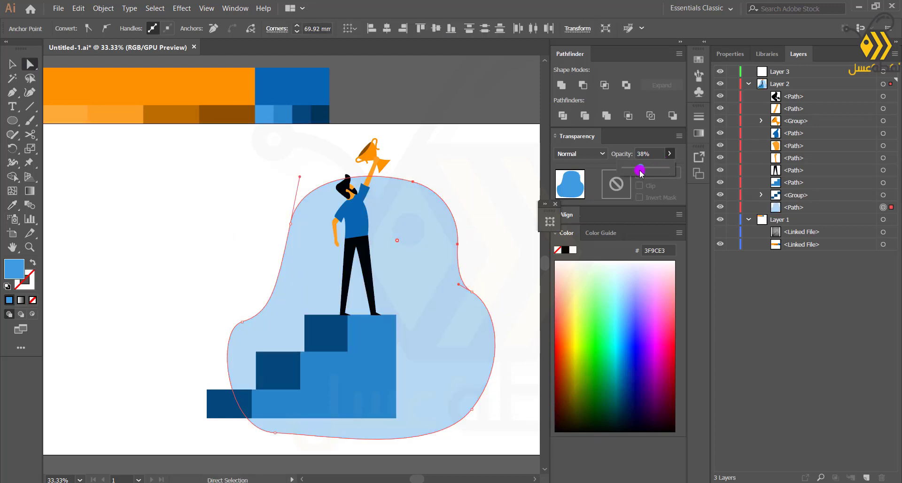
key("v")
left_click_drag(429, 318, 392, 305)
left_click(149, 276)
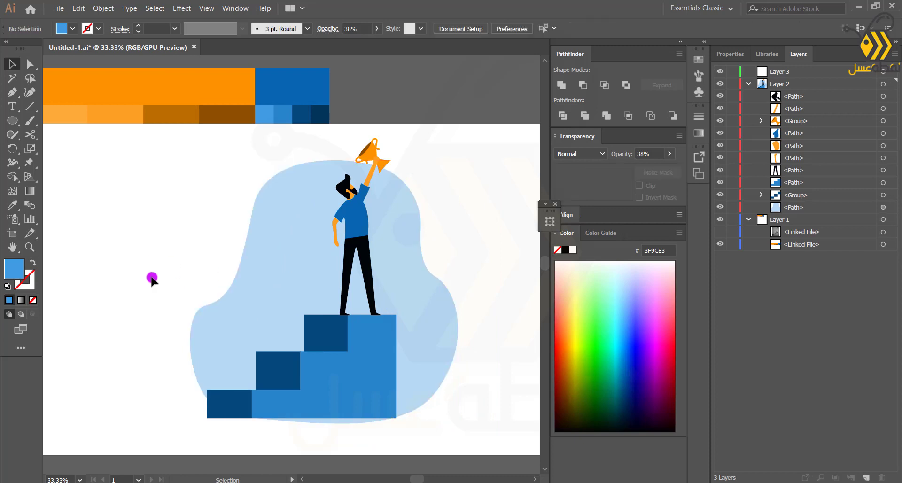
Draw a curved leaf-like blue shape left of the figure with the Pen tool, redoing its closing curve
scroll(302, 286, "up", 1)
left_click_drag(301, 288, 226, 337)
left_click_drag(162, 372, 224, 365)
key("p")
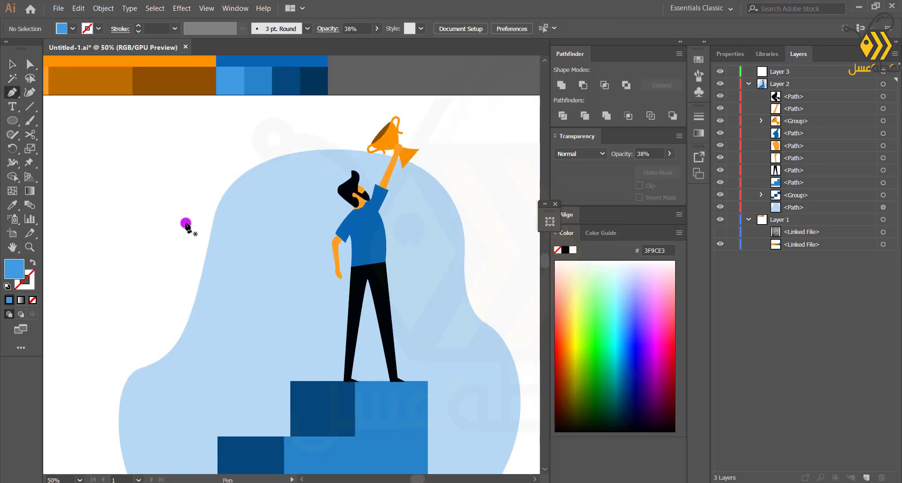
left_click_drag(203, 215, 203, 223)
left_click_drag(149, 355, 123, 373)
left_click(126, 253)
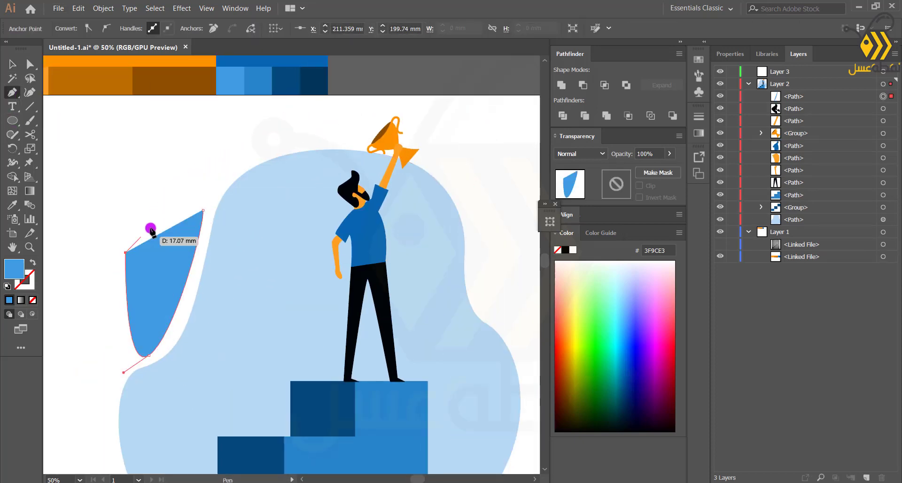
key("ctrl+z")
left_click_drag(124, 257, 128, 244)
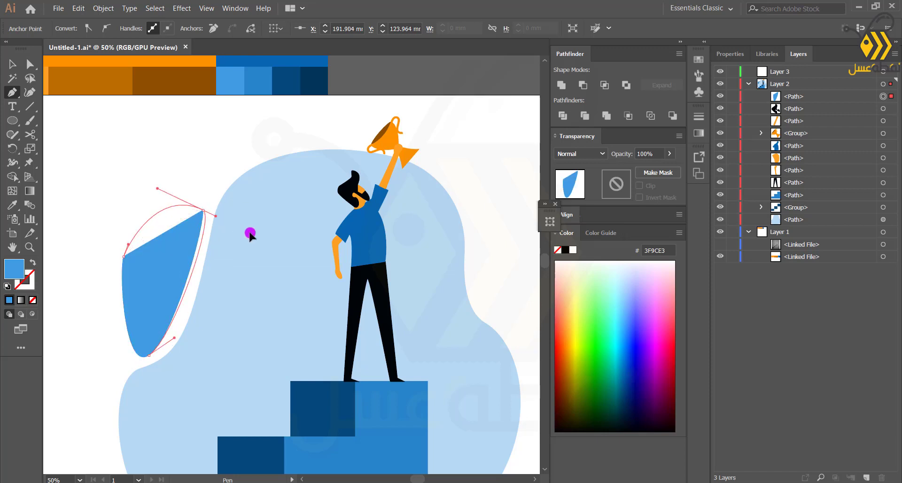